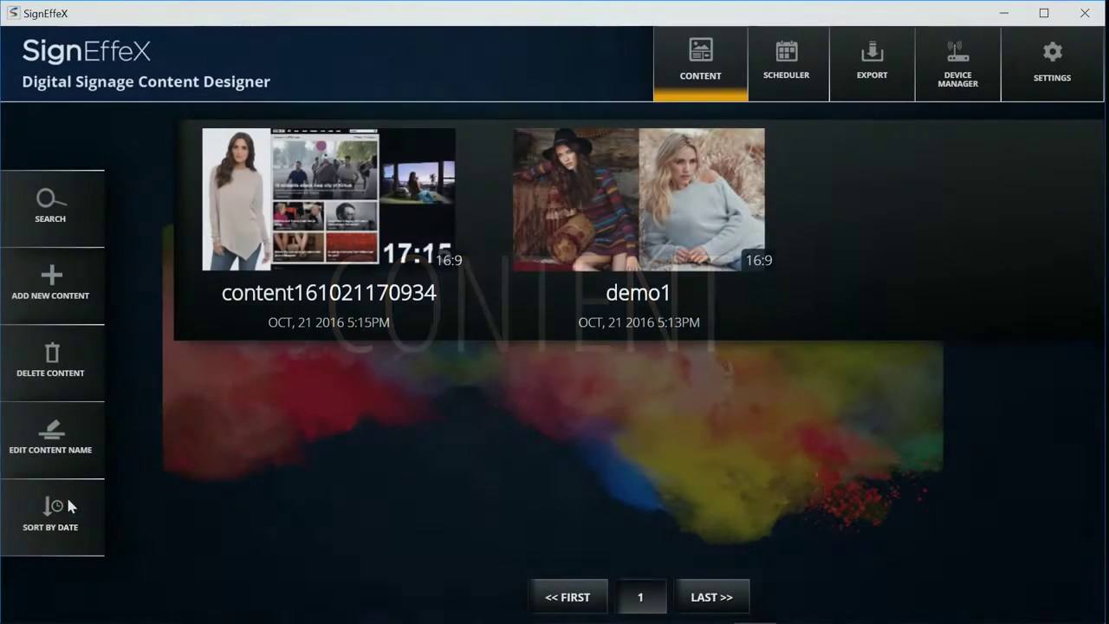
Step: Rename the "demo1" content as "demo"
{"action": "left_click", "coordinate": [78, 428]}
{"action": "key", "text": "BackSpace"}
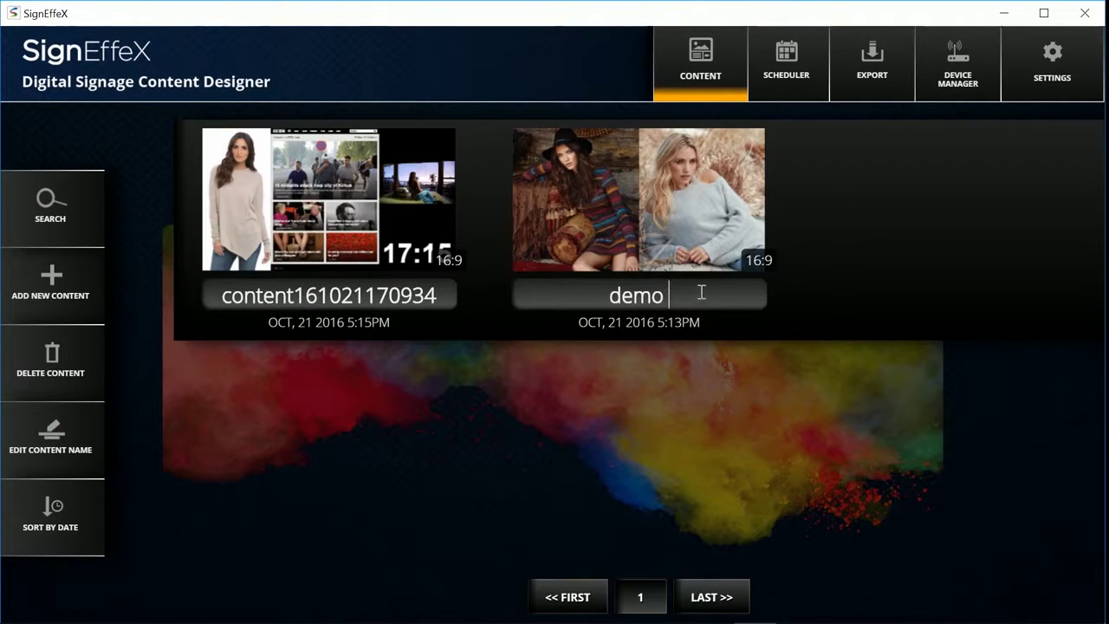
{"action": "left_click", "coordinate": [702, 433]}
Step: Delete the "demo" content from the content library
{"action": "left_click", "coordinate": [68, 374]}
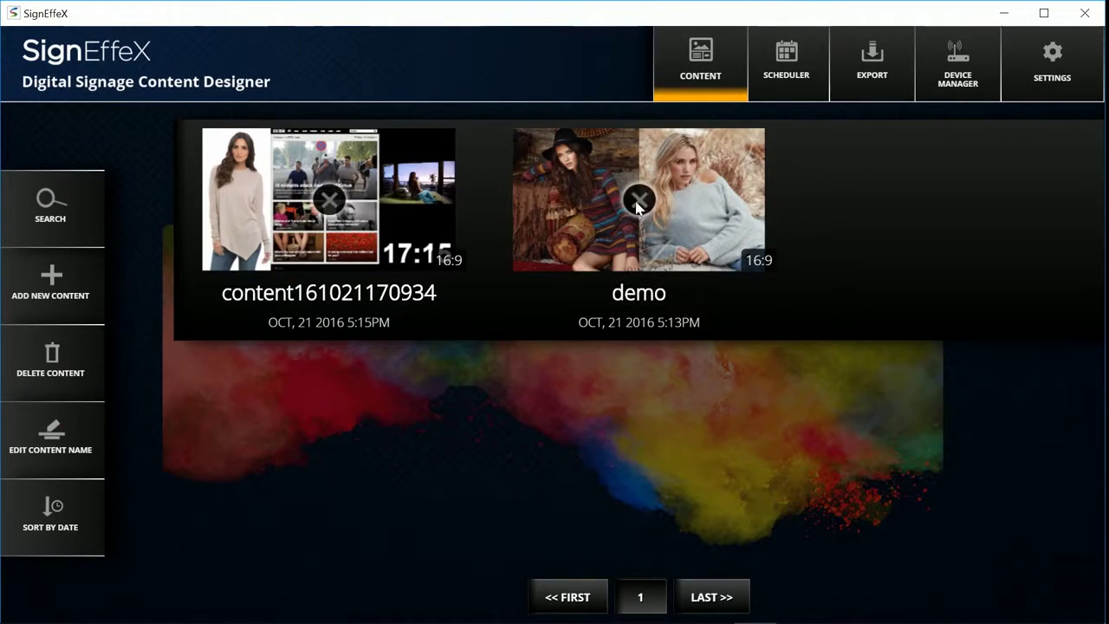
{"action": "left_click", "coordinate": [638, 201]}
{"action": "left_click", "coordinate": [471, 390]}
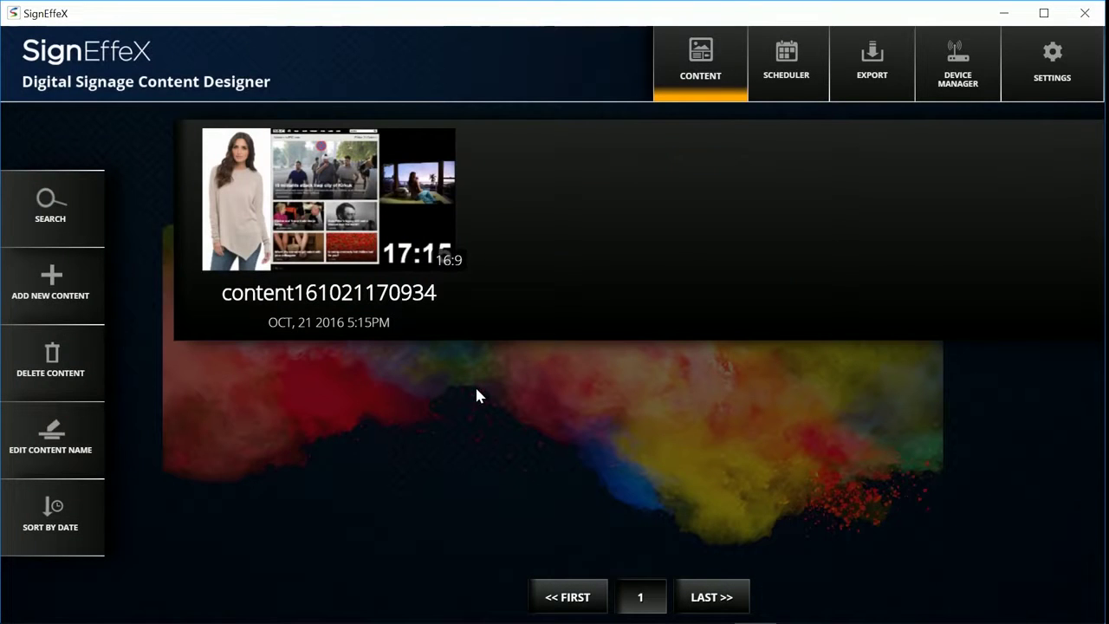
Step: Create a new content with landscape orientation, 16:9 layout and 4 regions
{"action": "left_click", "coordinate": [60, 284]}
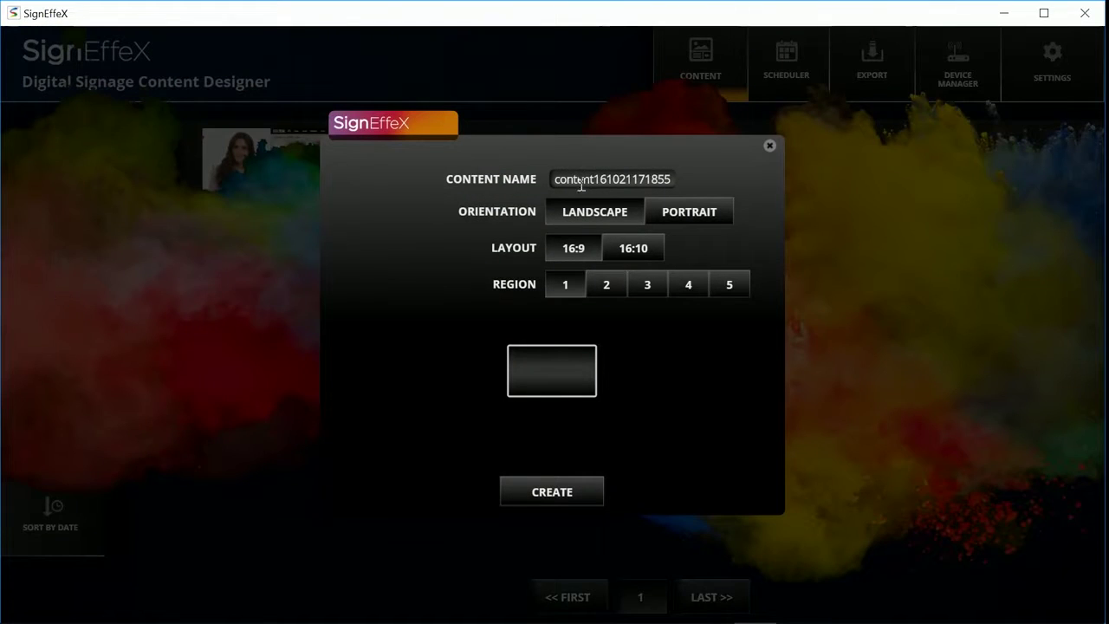
{"action": "left_click", "coordinate": [689, 211]}
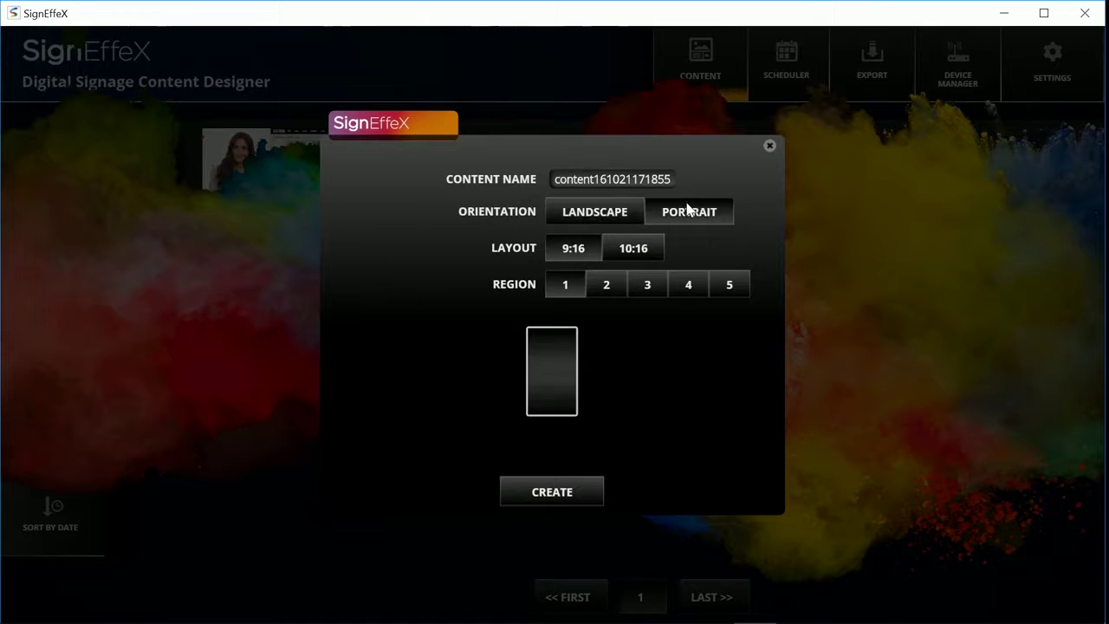
{"action": "left_click", "coordinate": [587, 215]}
{"action": "left_click", "coordinate": [631, 249]}
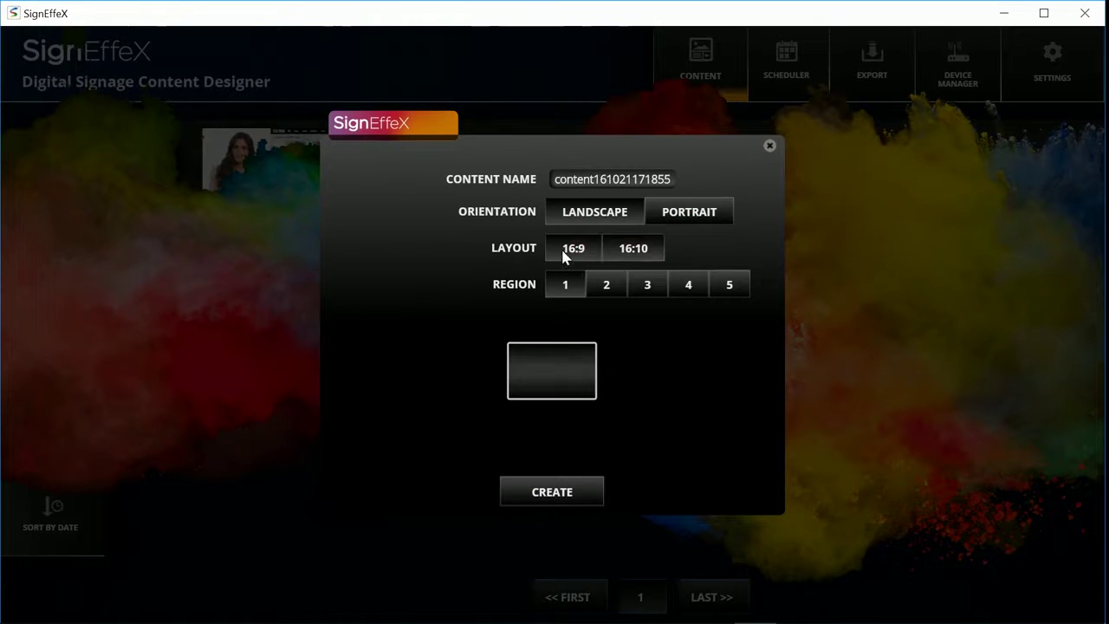
{"action": "left_click", "coordinate": [607, 285]}
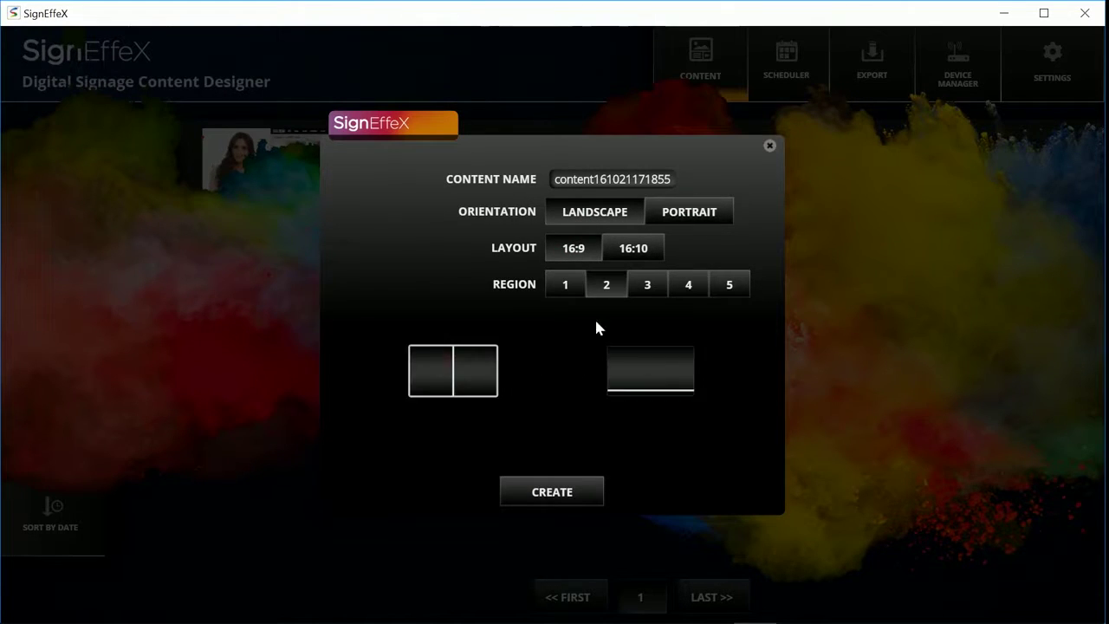
{"action": "left_click", "coordinate": [684, 287]}
{"action": "left_click", "coordinate": [553, 491]}
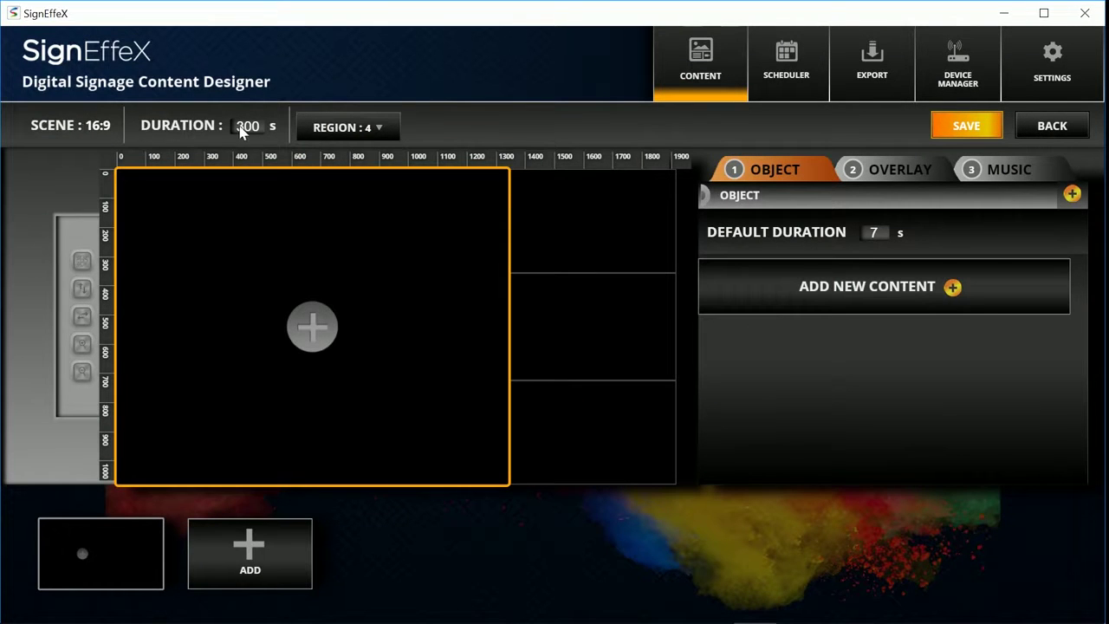
Step: Change the scene's layout to 5 regions
{"action": "left_click", "coordinate": [346, 127]}
{"action": "left_click", "coordinate": [731, 236]}
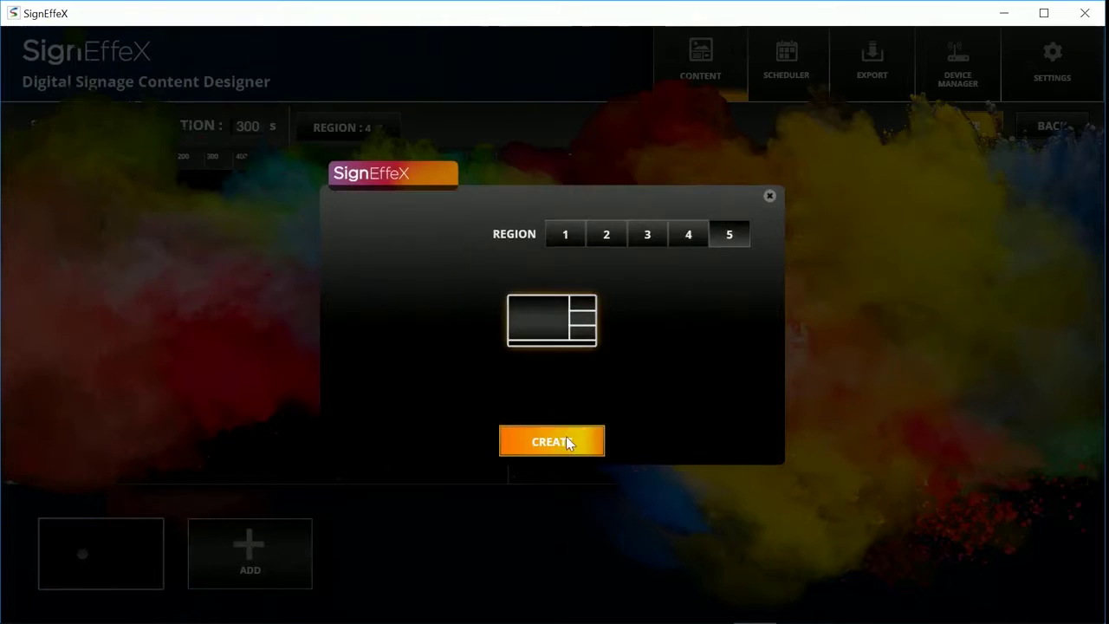
{"action": "left_click", "coordinate": [566, 436]}
Step: Switch the scene's layout back to 4 regions
{"action": "left_click", "coordinate": [367, 128]}
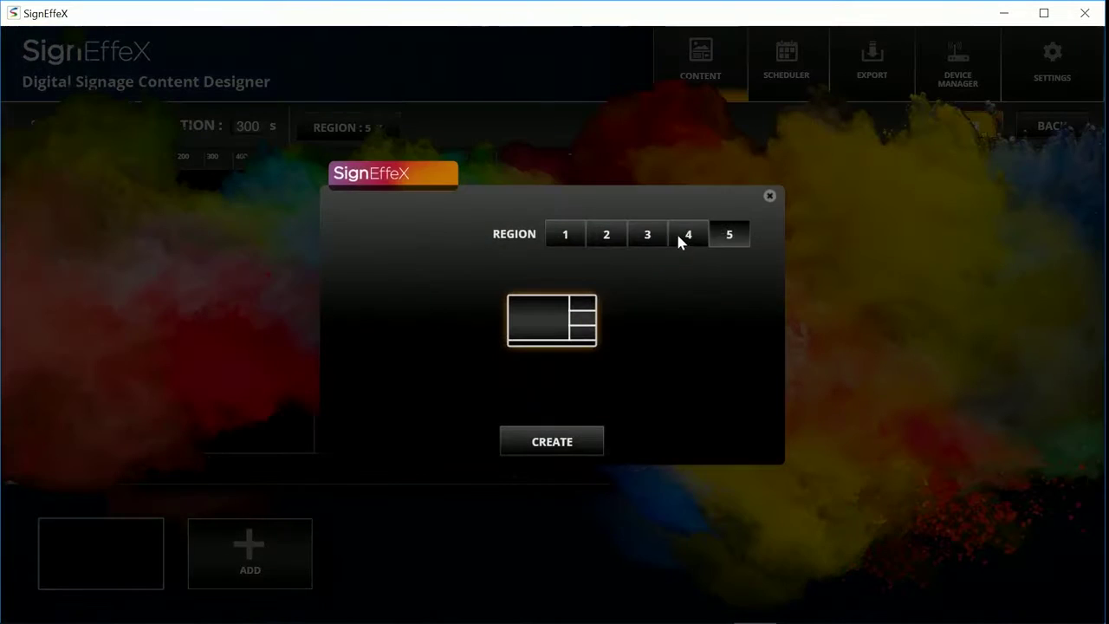
{"action": "left_click", "coordinate": [681, 234]}
{"action": "left_click", "coordinate": [549, 438]}
{"action": "left_click", "coordinate": [475, 391]}
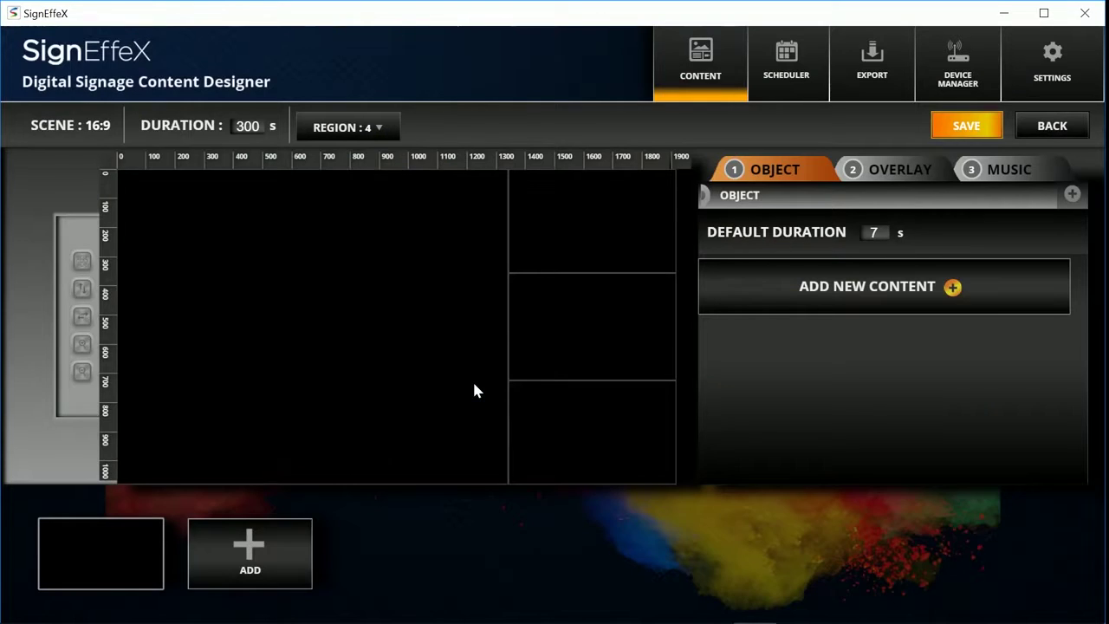
Step: Rearrange the regions into two full-height columns ending at about 630 and 1320 px, plus a third column split at about 790 px
{"action": "left_click_drag", "start_coordinate": [508, 317], "coordinate": [280, 294]}
{"action": "left_click_drag", "start_coordinate": [370, 273], "coordinate": [369, 252]}
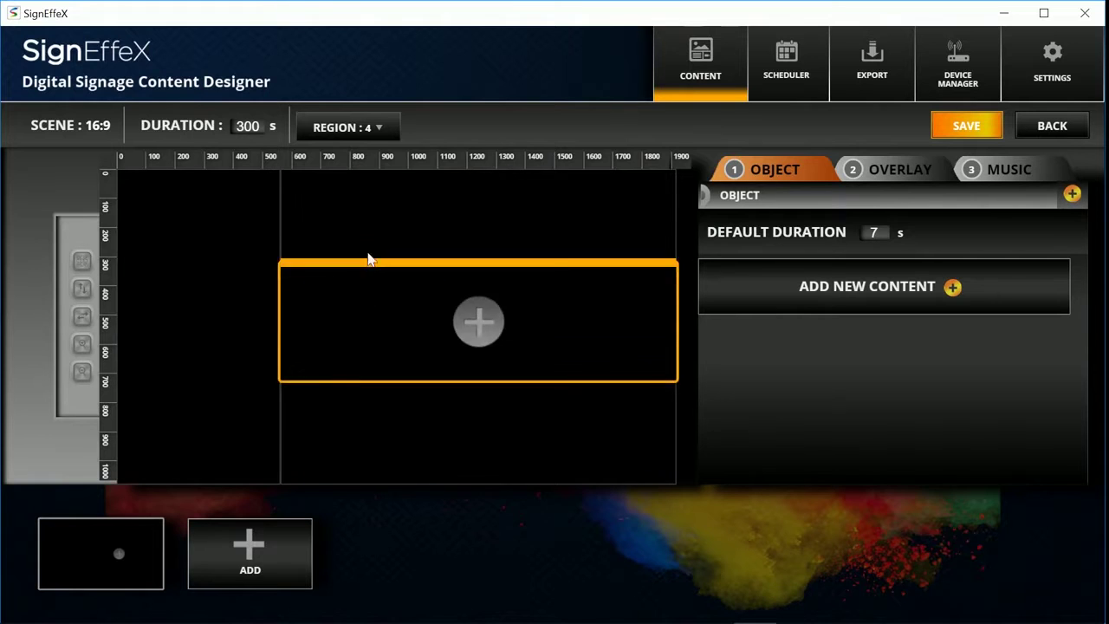
{"action": "left_click_drag", "start_coordinate": [373, 379], "coordinate": [373, 349]}
{"action": "left_click_drag", "start_coordinate": [280, 252], "coordinate": [426, 253]}
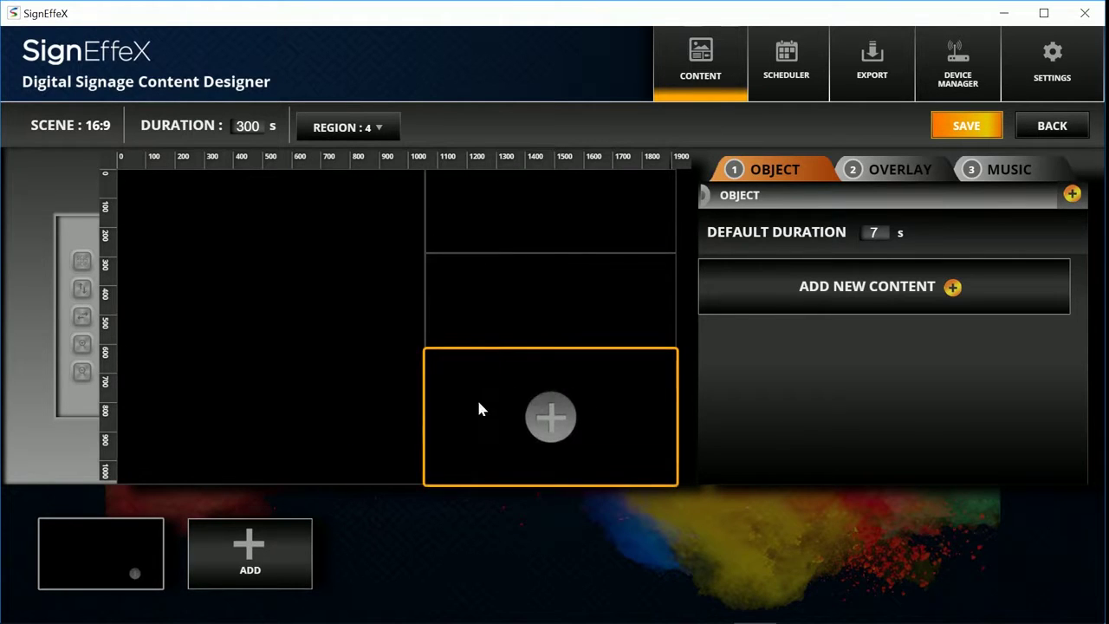
{"action": "left_click_drag", "start_coordinate": [479, 403], "coordinate": [303, 321]}
{"action": "left_click_drag", "start_coordinate": [425, 252], "coordinate": [506, 385]}
Step: Add a fashion photo to the leftmost full-height region
{"action": "left_click", "coordinate": [217, 340]}
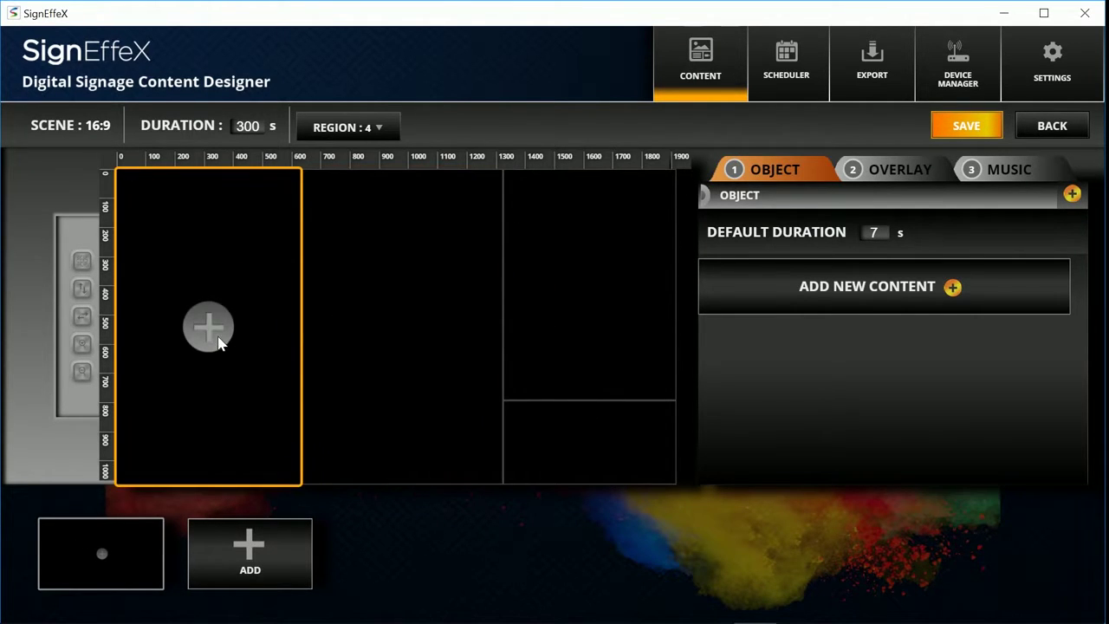
{"action": "left_click", "coordinate": [212, 314]}
{"action": "left_click", "coordinate": [359, 321]}
{"action": "double_click", "coordinate": [444, 210]}
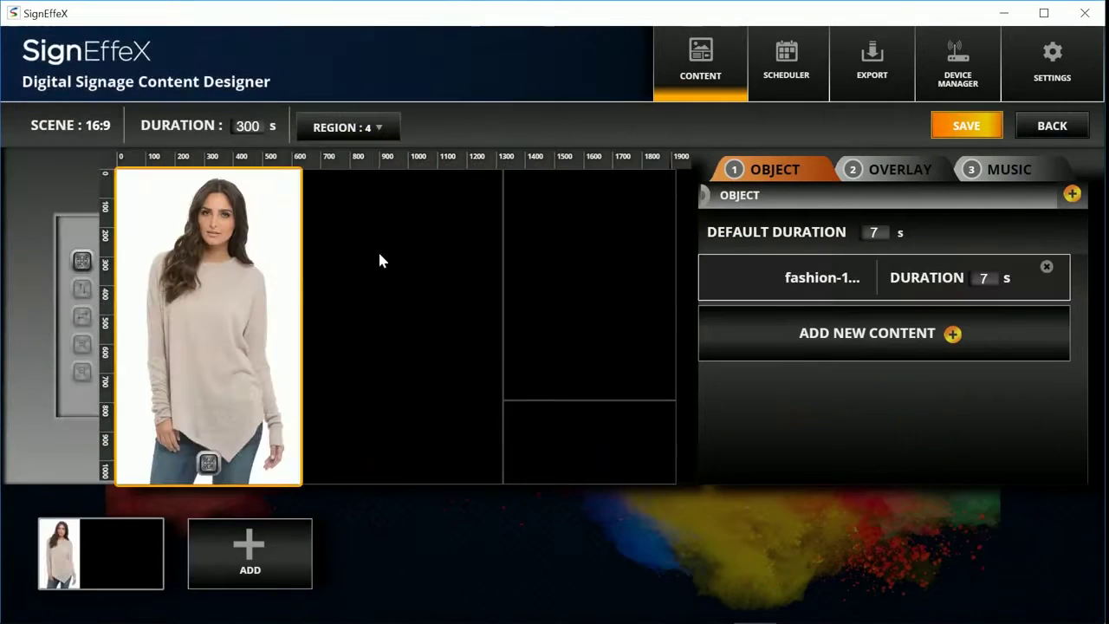
Step: Try the fit and zoom options on the fashion photo, leaving it enlarged and repositioned to fill its region
{"action": "left_click", "coordinate": [208, 464]}
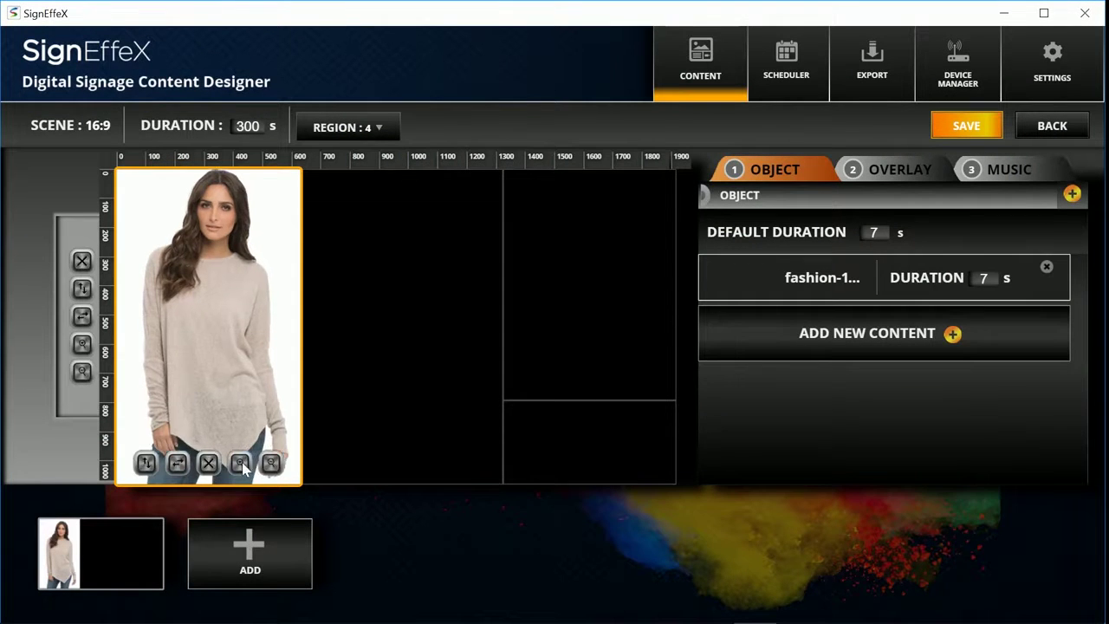
{"action": "left_click", "coordinate": [241, 463]}
{"action": "left_click", "coordinate": [271, 465]}
{"action": "left_click", "coordinate": [145, 464]}
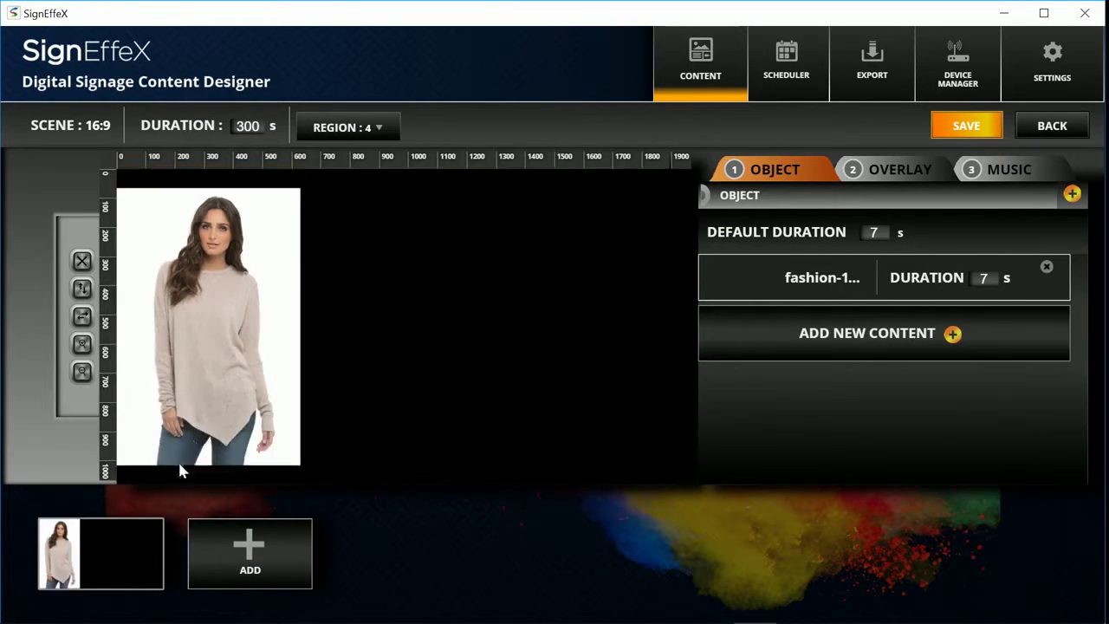
{"action": "left_click", "coordinate": [178, 464]}
{"action": "left_click", "coordinate": [240, 464]}
{"action": "left_click_drag", "start_coordinate": [252, 350], "coordinate": [249, 362]}
{"action": "left_click", "coordinate": [369, 352]}
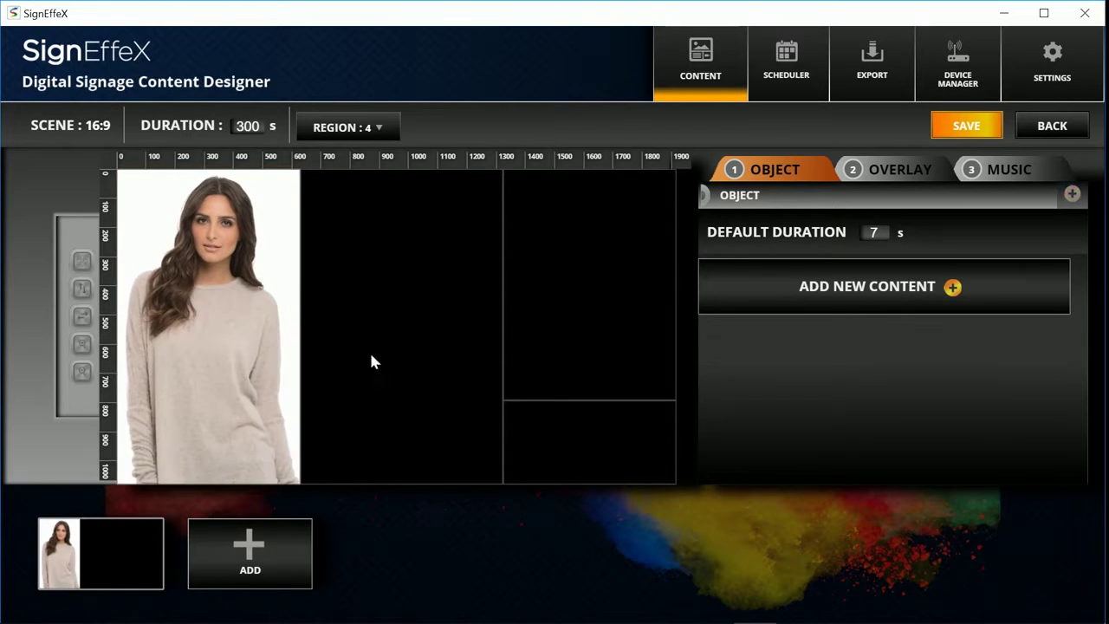
{"action": "left_click", "coordinate": [401, 326]}
{"action": "left_click", "coordinate": [406, 332]}
{"action": "left_click", "coordinate": [736, 312]}
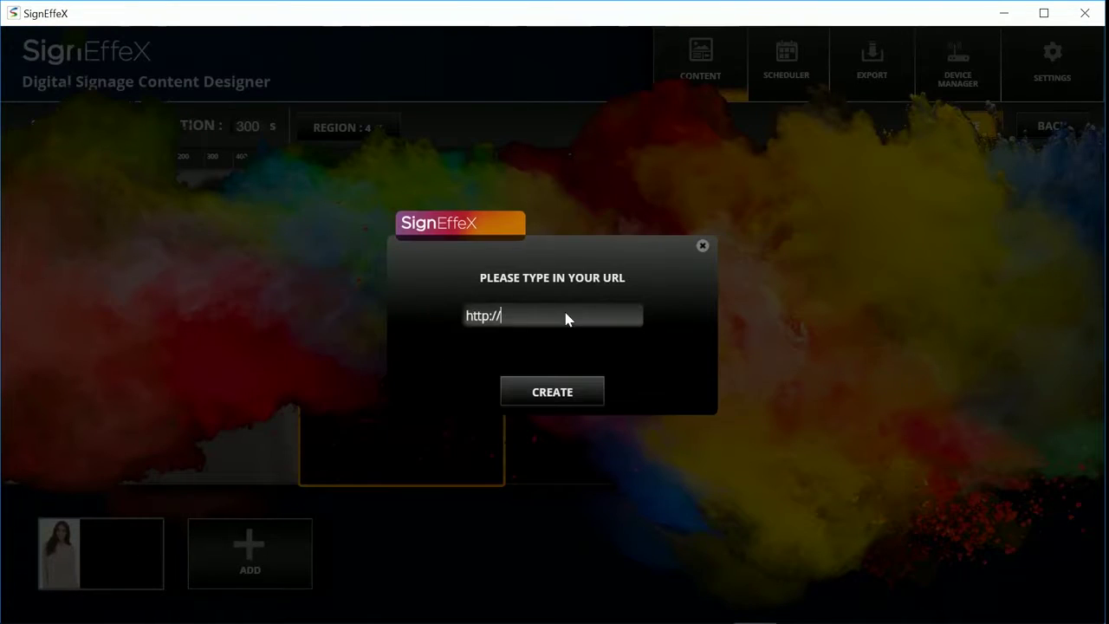
{"action": "type", "text": "www.bbc.com"}
{"action": "left_click", "coordinate": [566, 387]}
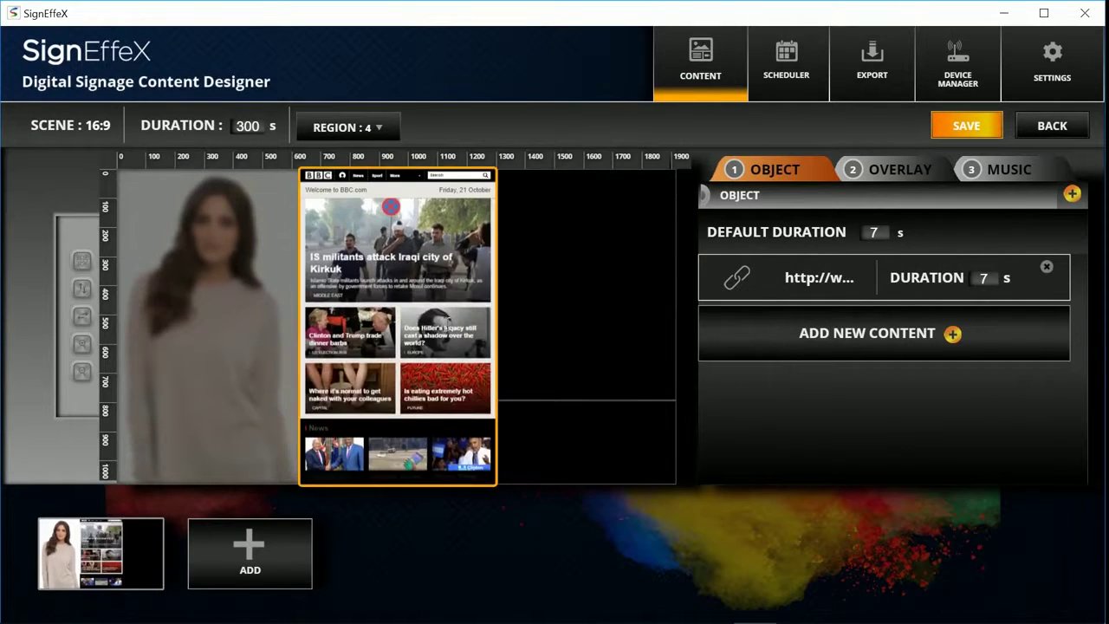
Step: Add the video Girl - 3681.mp4 to the upper region of the third column
{"action": "left_click", "coordinate": [585, 281]}
{"action": "left_click", "coordinate": [500, 307]}
{"action": "double_click", "coordinate": [275, 148]}
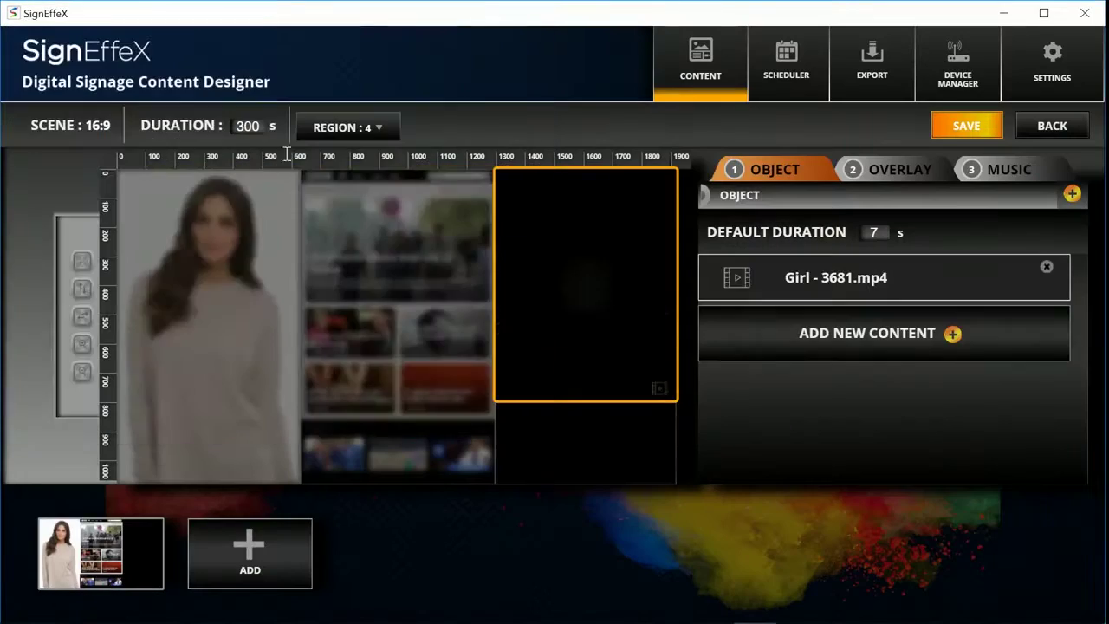
Step: Insert a digital clock widget with its default settings in the region below the video
{"action": "left_click", "coordinate": [591, 439]}
{"action": "left_click", "coordinate": [617, 319]}
{"action": "left_click", "coordinate": [597, 314]}
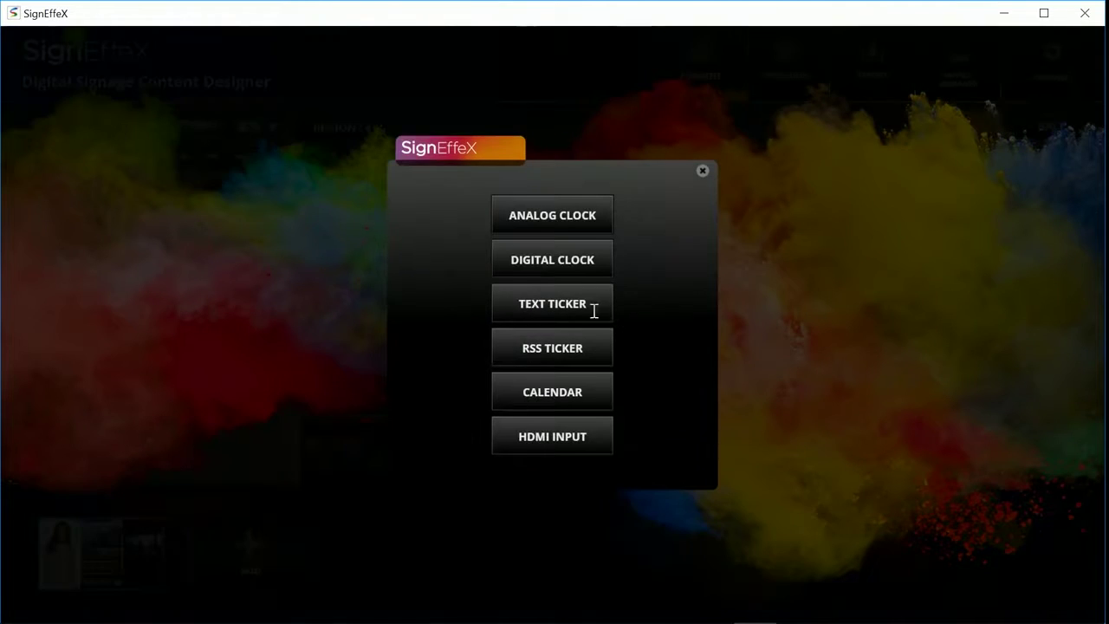
{"action": "left_click", "coordinate": [598, 259]}
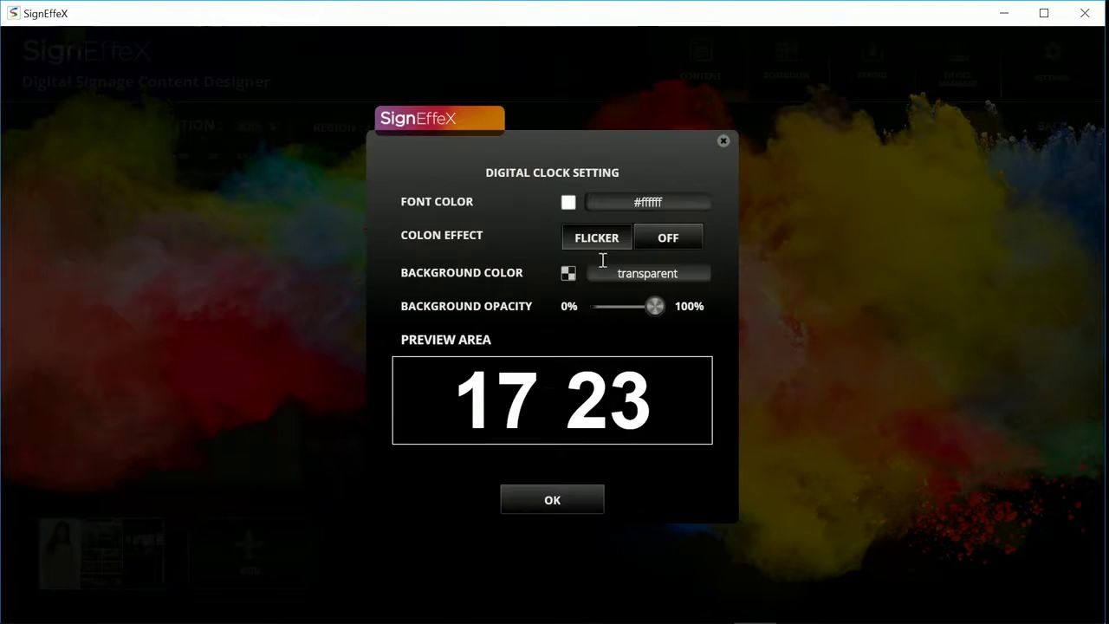
{"action": "left_click", "coordinate": [569, 503]}
{"action": "left_click", "coordinate": [589, 528]}
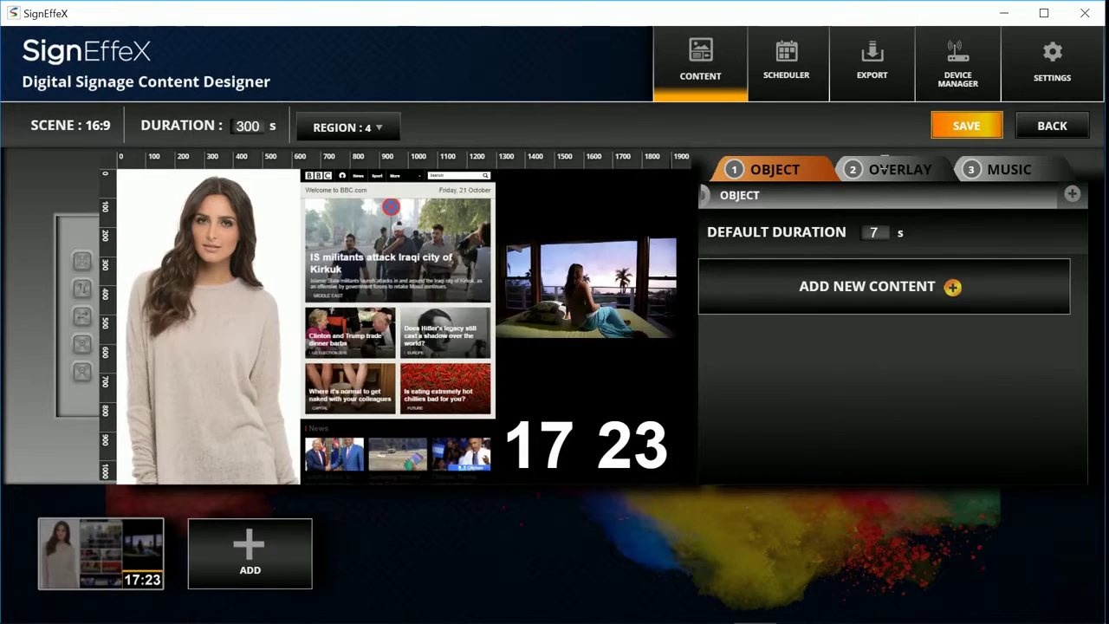
Step: Add a second fashion photo to the leftmost region's object list
{"action": "left_click", "coordinate": [264, 416]}
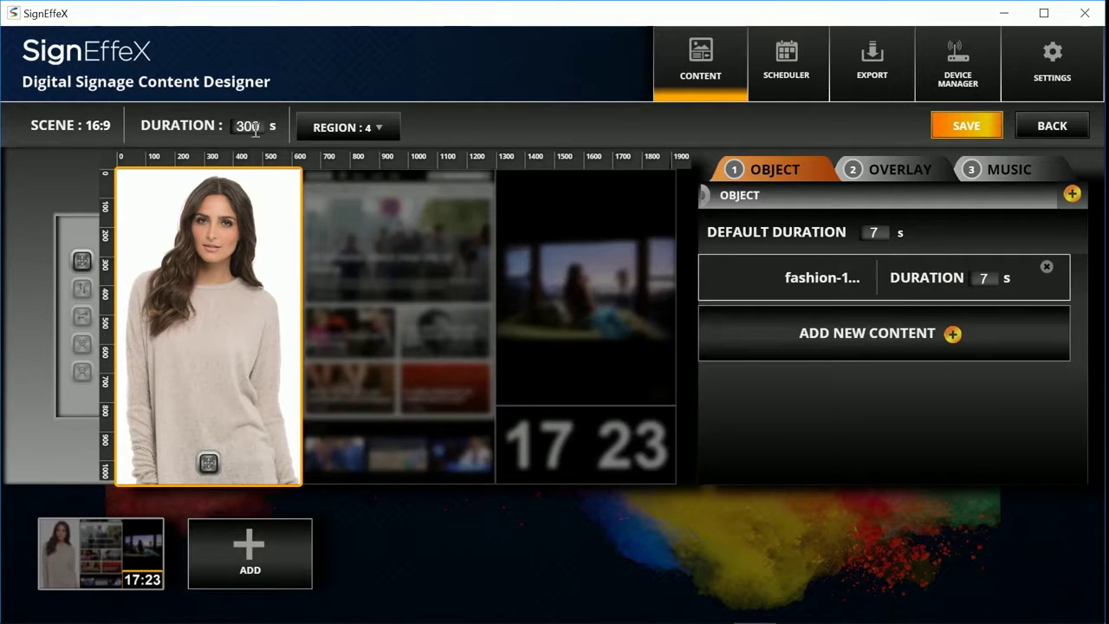
{"action": "left_click", "coordinate": [952, 333]}
{"action": "left_click", "coordinate": [411, 324]}
{"action": "double_click", "coordinate": [411, 324]}
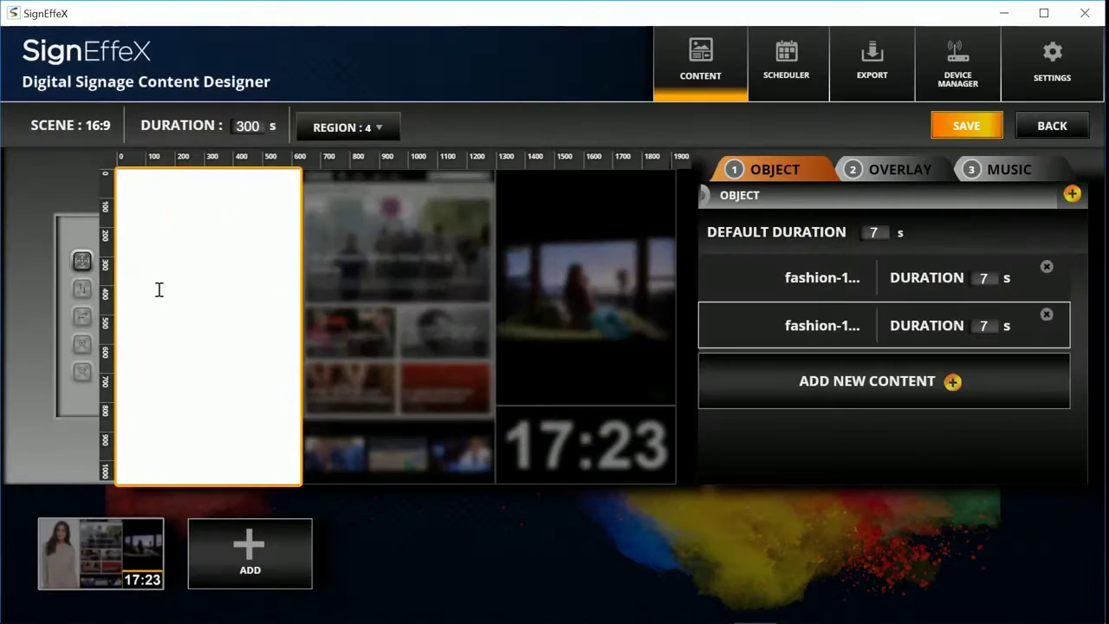
Step: Set the default duration of the leftmost region's photos to 150 s
{"action": "left_click", "coordinate": [822, 287]}
{"action": "left_click", "coordinate": [823, 325]}
{"action": "double_click", "coordinate": [879, 232]}
{"action": "type", "text": "150"}
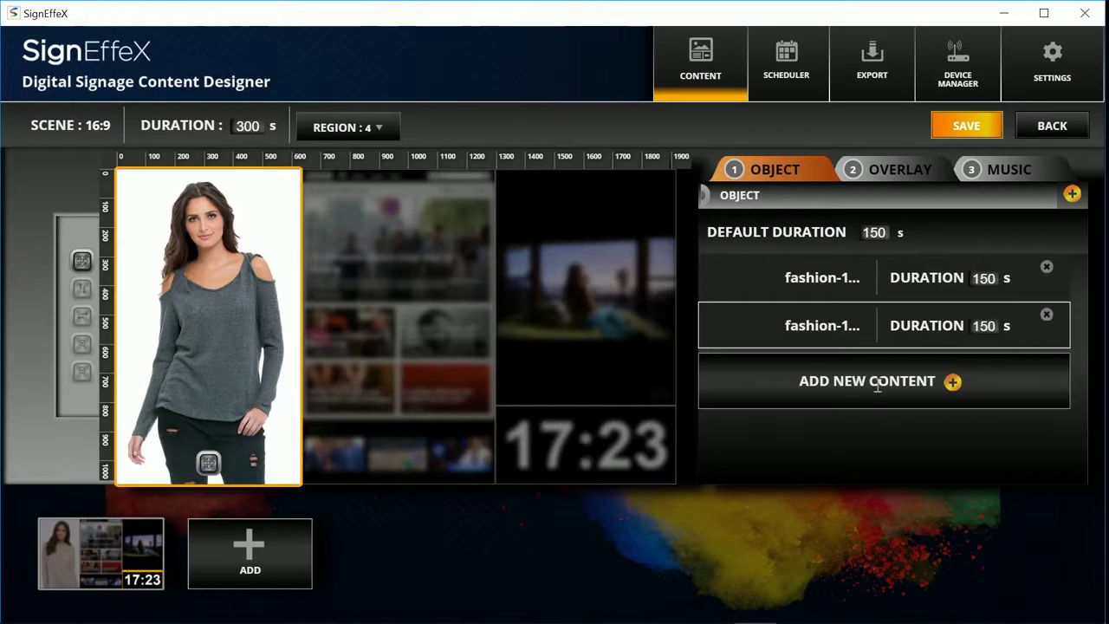
{"action": "left_click", "coordinate": [872, 429]}
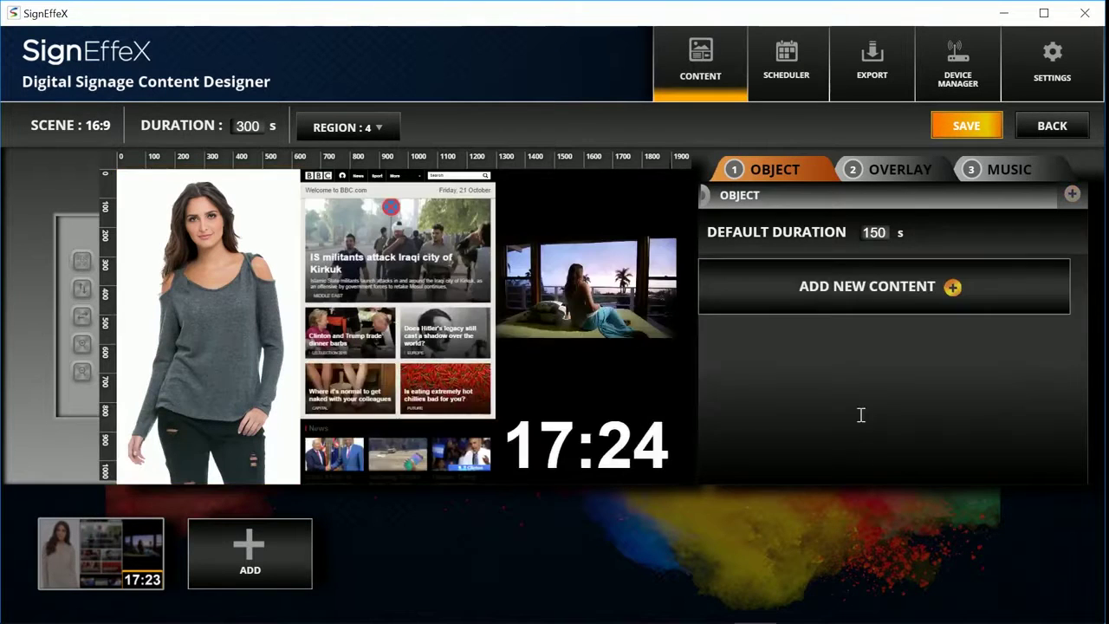
Step: Add logo.png to the scene as a logo overlay
{"action": "left_click", "coordinate": [901, 171]}
{"action": "left_click", "coordinate": [1072, 295]}
{"action": "double_click", "coordinate": [407, 316]}
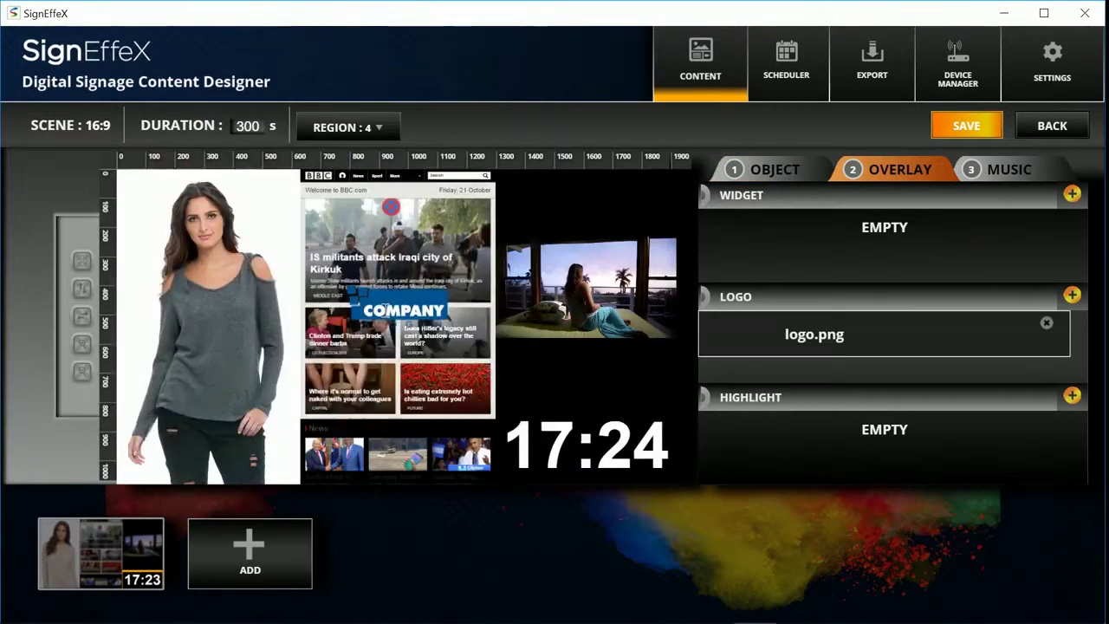
Step: Shrink the company logo and place it in the empty area above the video picture
{"action": "left_click_drag", "start_coordinate": [399, 310], "coordinate": [591, 256]}
{"action": "left_click_drag", "start_coordinate": [517, 336], "coordinate": [501, 349]}
{"action": "left_click_drag", "start_coordinate": [654, 347], "coordinate": [601, 297]}
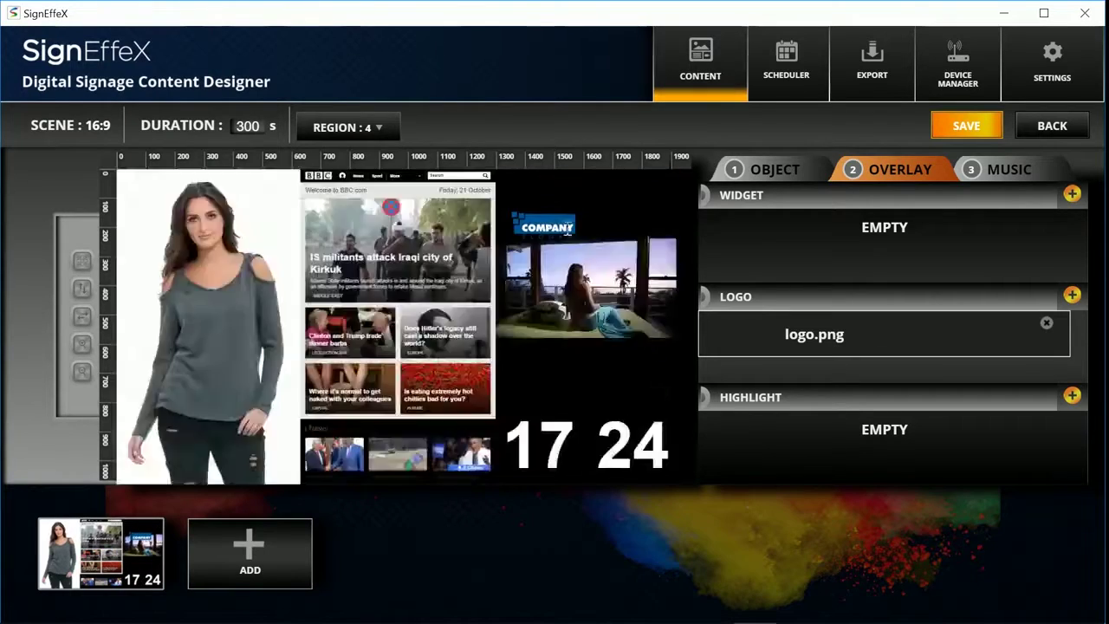
{"action": "left_click_drag", "start_coordinate": [549, 240], "coordinate": [633, 221]}
{"action": "left_click", "coordinate": [783, 463]}
Step: Add a calendar widget to the overlay and remove it again
{"action": "left_click", "coordinate": [1073, 194]}
{"action": "left_click", "coordinate": [606, 312]}
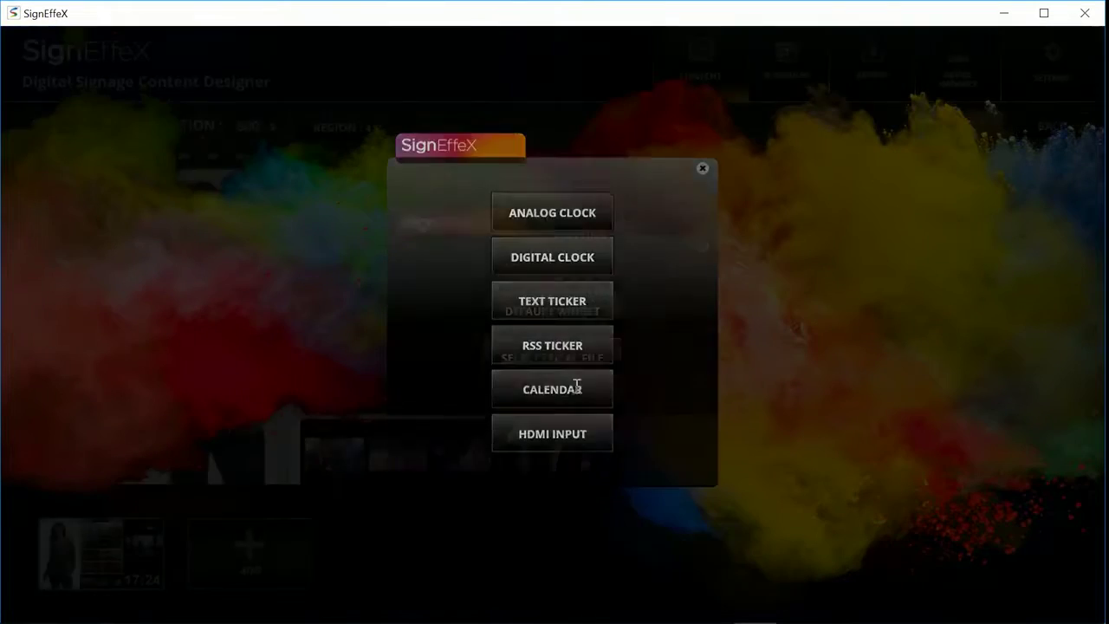
{"action": "left_click", "coordinate": [549, 389]}
{"action": "left_click", "coordinate": [218, 356]}
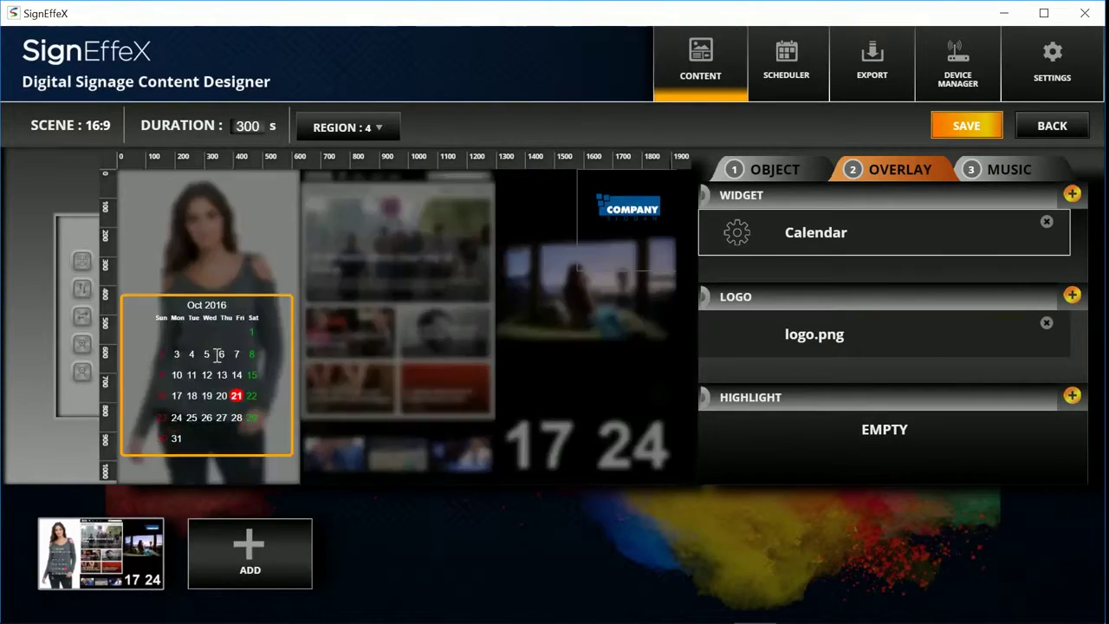
{"action": "left_click", "coordinate": [1046, 222]}
Step: Add a highlight text "Welcome" in Arial and size and position it across the fashion photo
{"action": "left_click", "coordinate": [1073, 395]}
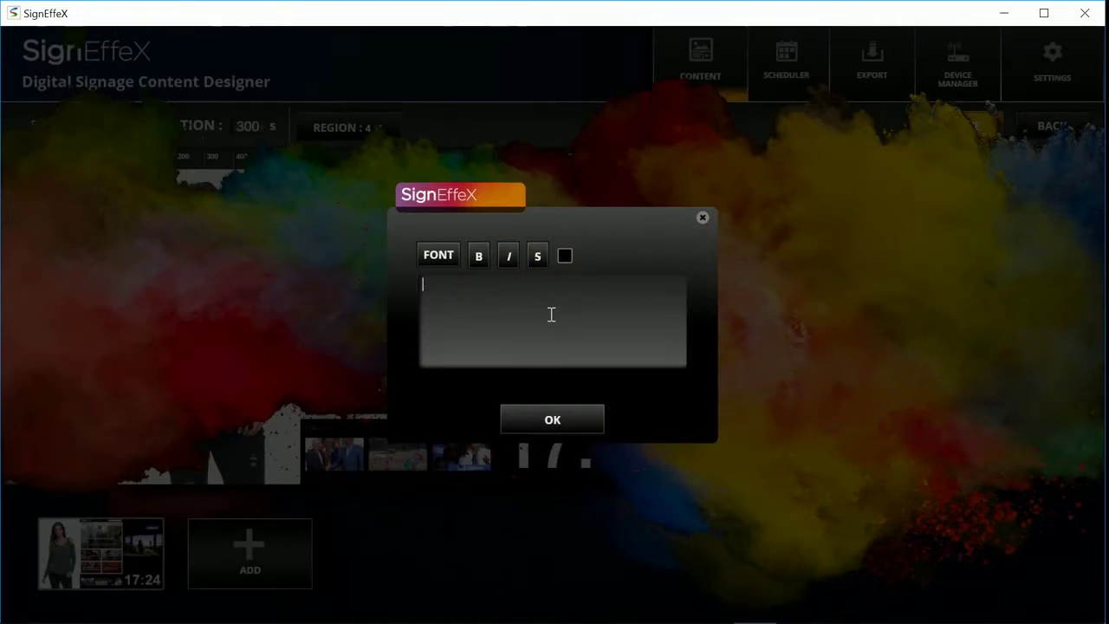
{"action": "type", "text": "Welcome"}
{"action": "left_click", "coordinate": [434, 255]}
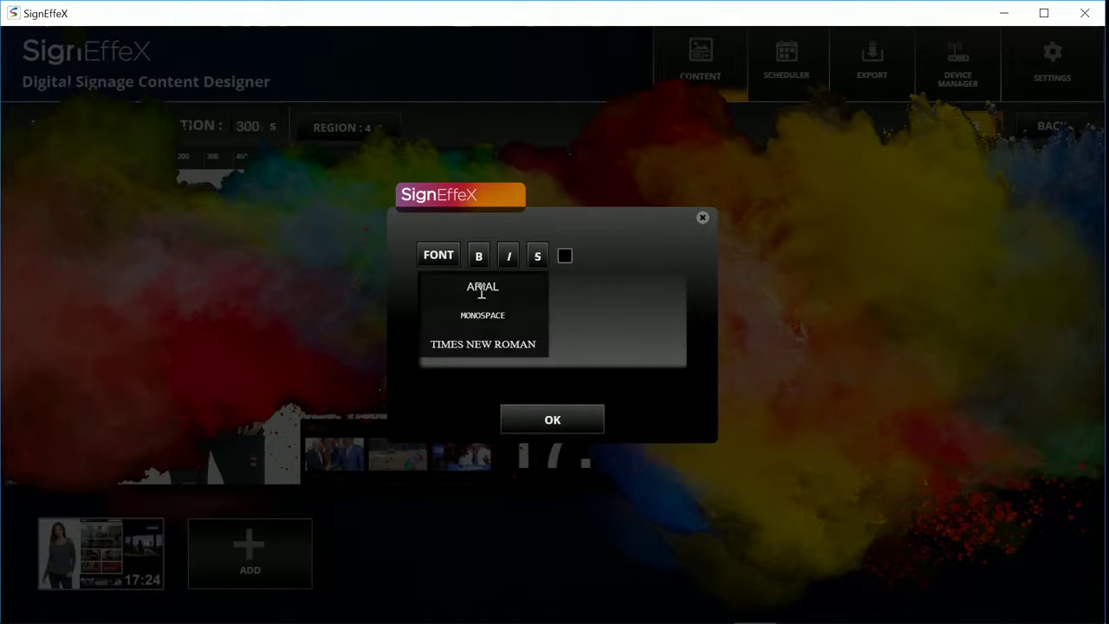
{"action": "left_click", "coordinate": [482, 286]}
{"action": "left_click", "coordinate": [553, 419]}
{"action": "left_click_drag", "start_coordinate": [535, 366], "coordinate": [295, 395]}
{"action": "left_click_drag", "start_coordinate": [258, 371], "coordinate": [238, 376]}
Step: Add the "Tours_-_01_-_..." track as the scene's music and lower its volume to roughly a third
{"action": "left_click", "coordinate": [1009, 169]}
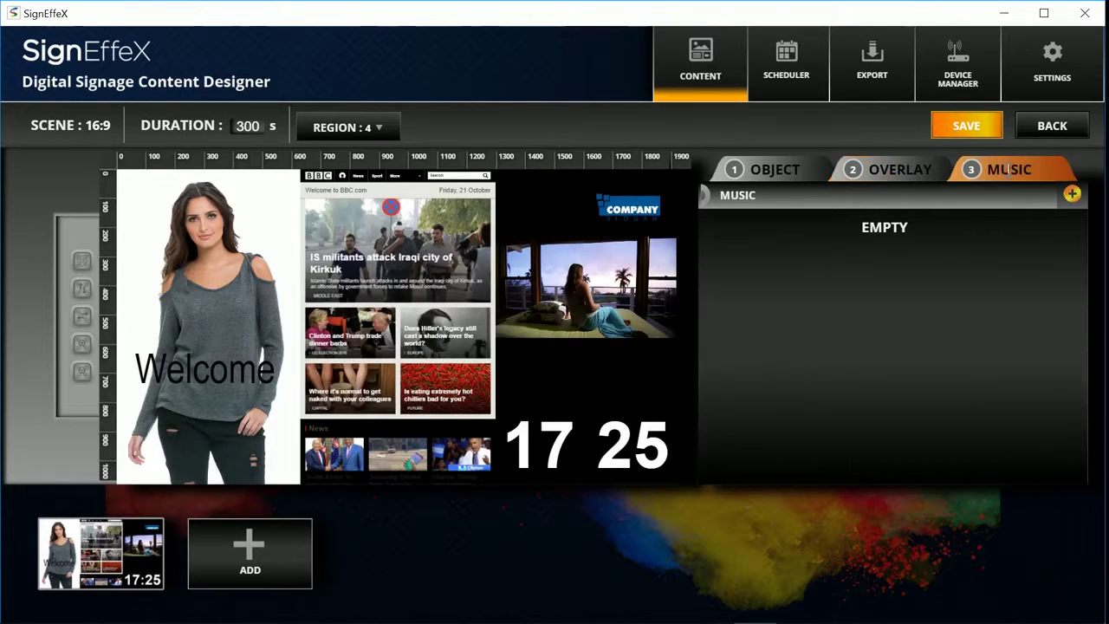
{"action": "left_click", "coordinate": [1072, 194]}
{"action": "double_click", "coordinate": [202, 149]}
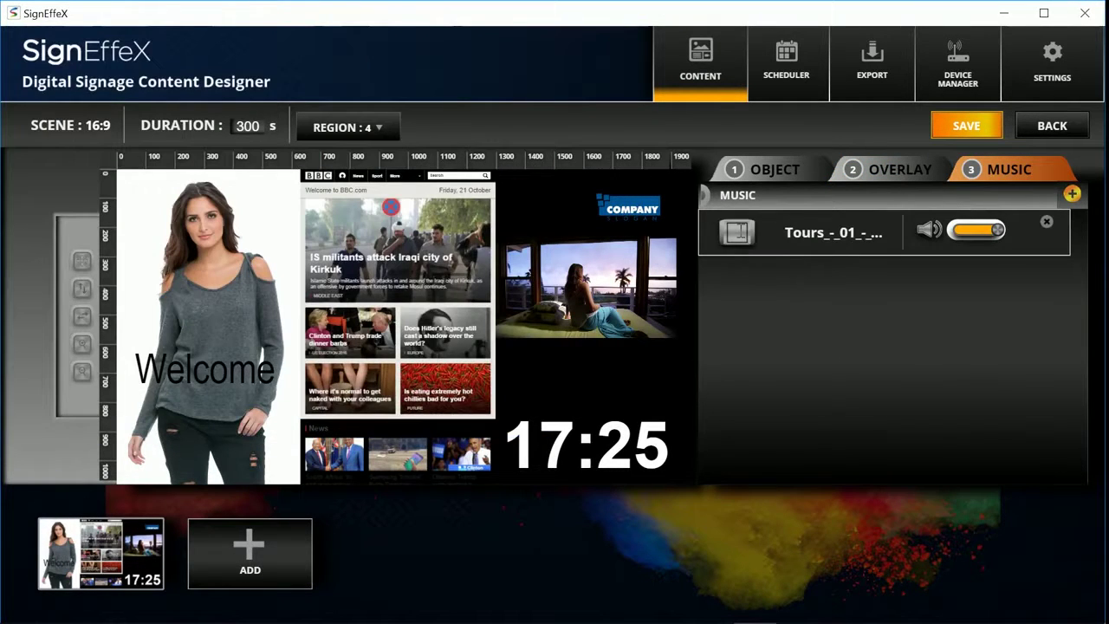
{"action": "left_click_drag", "start_coordinate": [998, 230], "coordinate": [970, 229]}
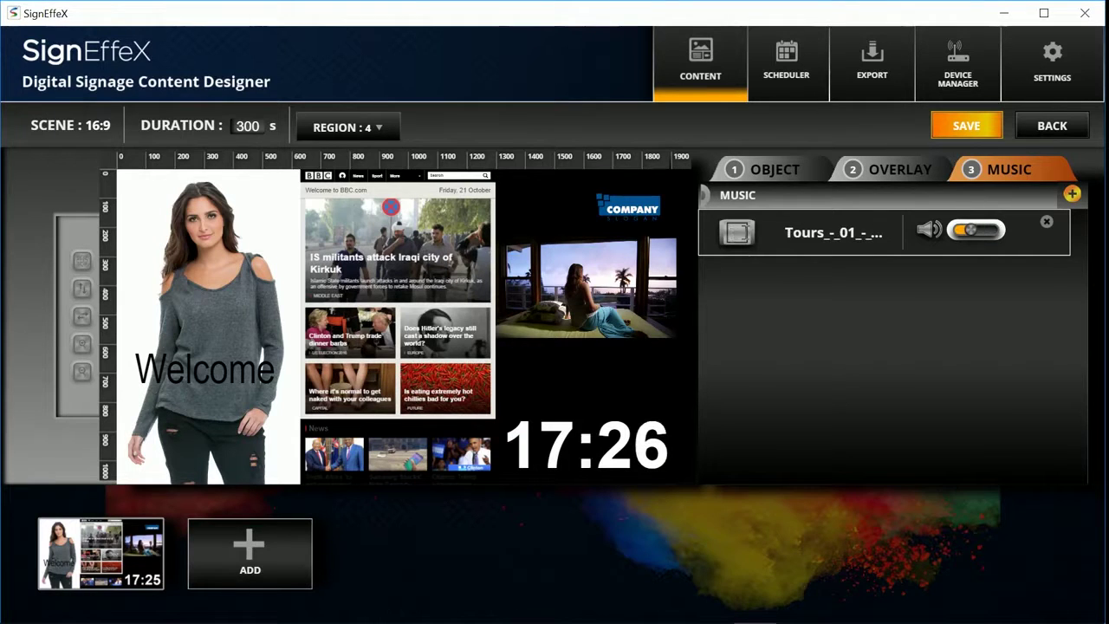
Step: Add a second scene with two regions and fill them with a fashion photo and the "5% OFF" image
{"action": "left_click", "coordinate": [249, 550]}
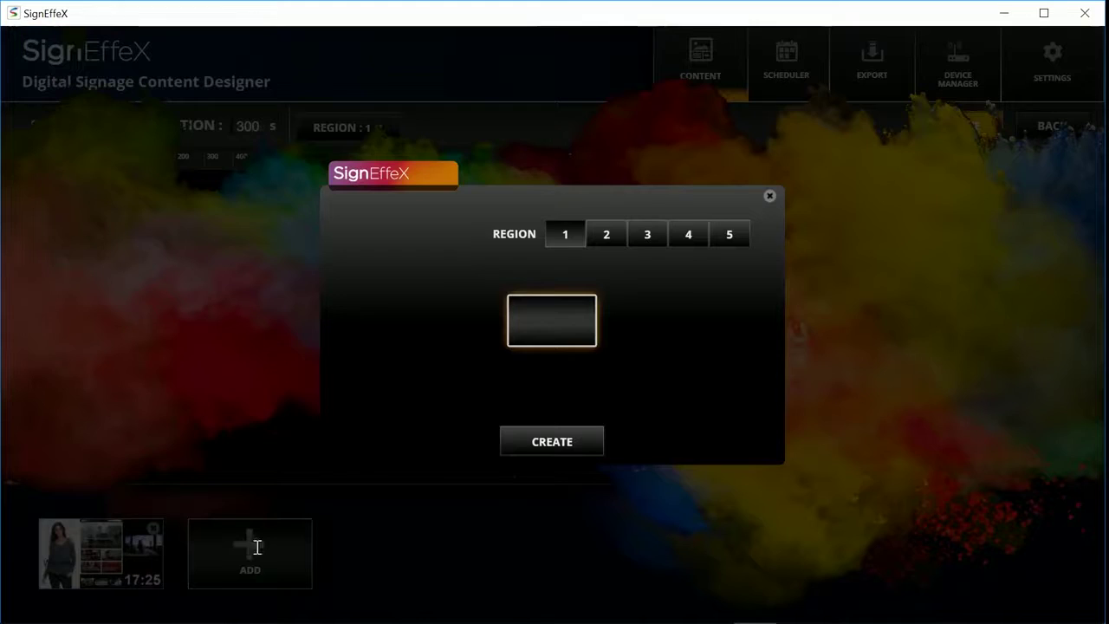
{"action": "left_click", "coordinate": [607, 234]}
{"action": "left_click", "coordinate": [552, 440]}
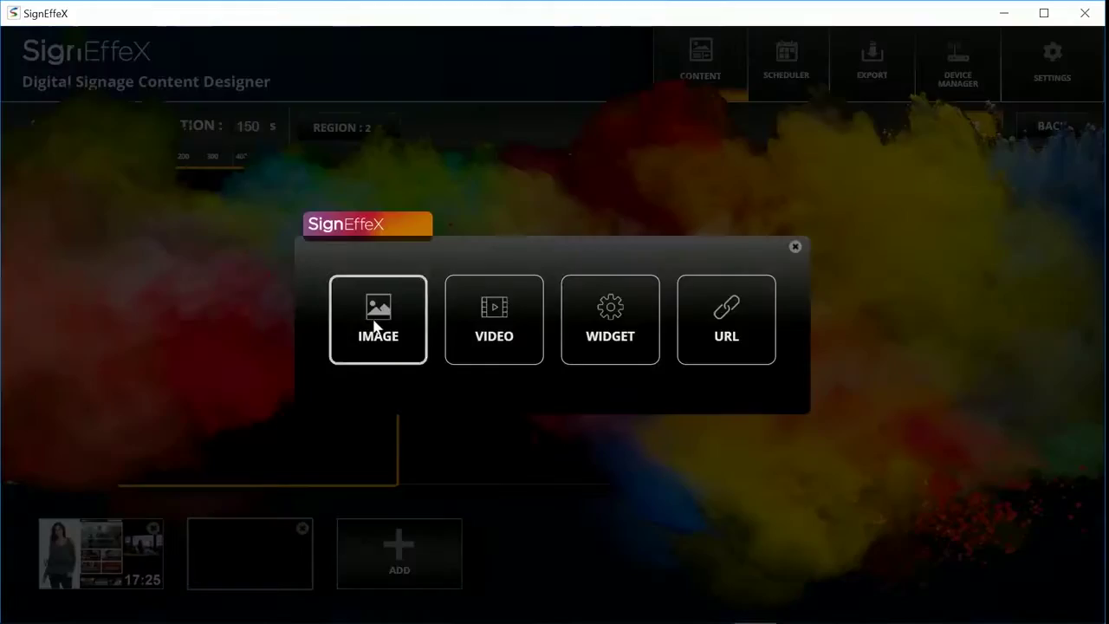
{"action": "left_click", "coordinate": [375, 321]}
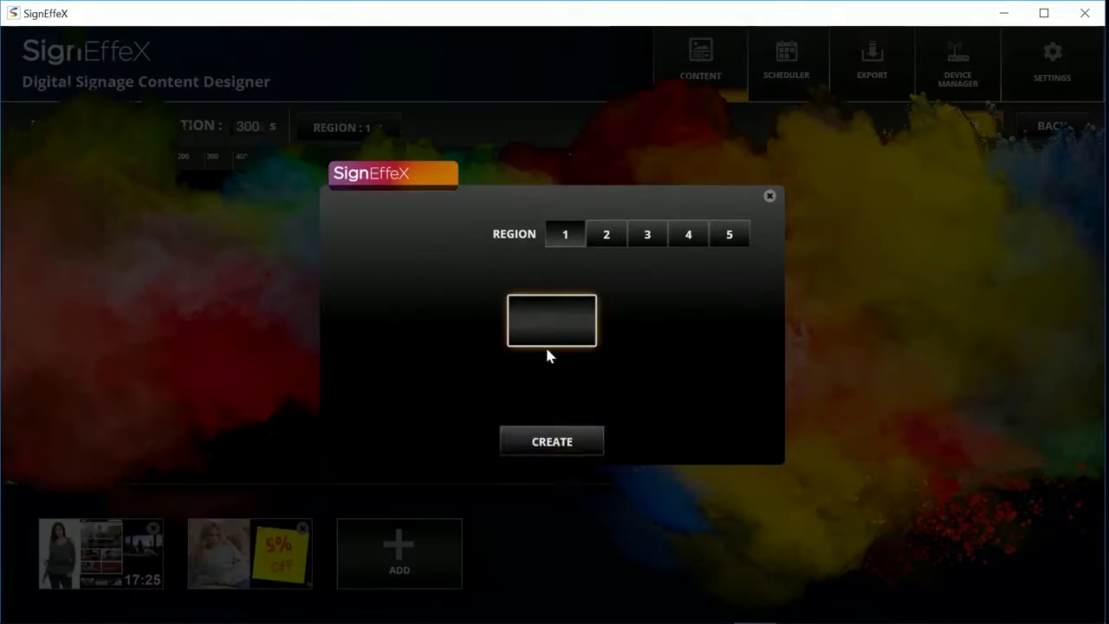
Step: Add a third scene with one region, fill it with the grey globe animation, and show its music list
{"action": "left_click", "coordinate": [552, 441]}
{"action": "left_click", "coordinate": [928, 287]}
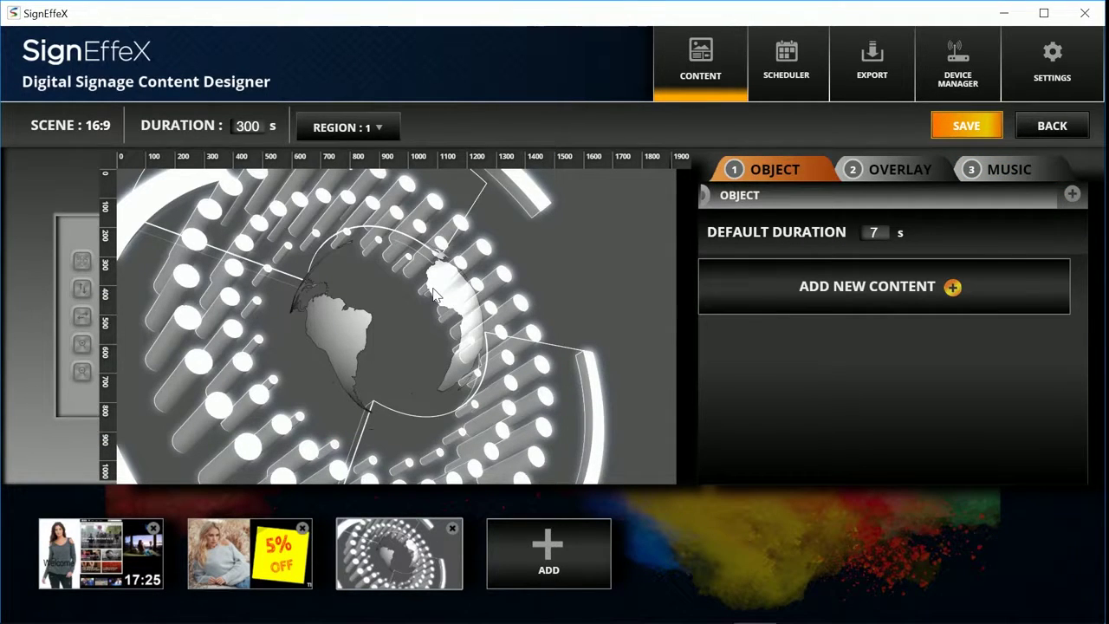
{"action": "left_click", "coordinate": [1008, 171]}
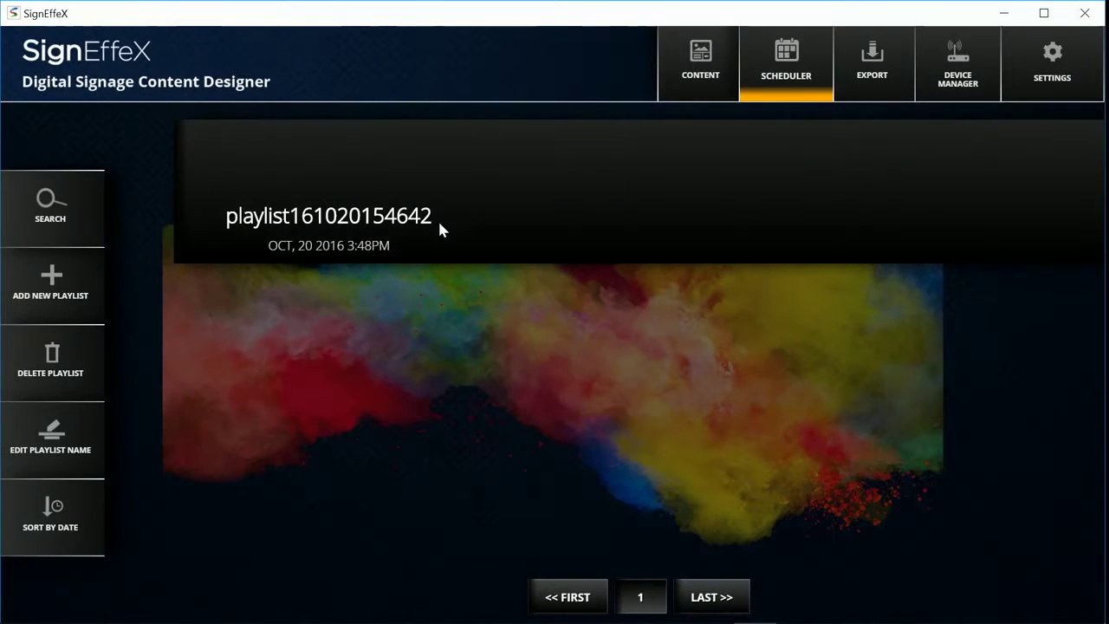
Step: Create a new schedule playlist named "demo playlist"
{"action": "left_click", "coordinate": [26, 299]}
{"action": "left_click", "coordinate": [460, 302]}
{"action": "type", "text": "demo playlist"}
{"action": "left_click", "coordinate": [552, 389]}
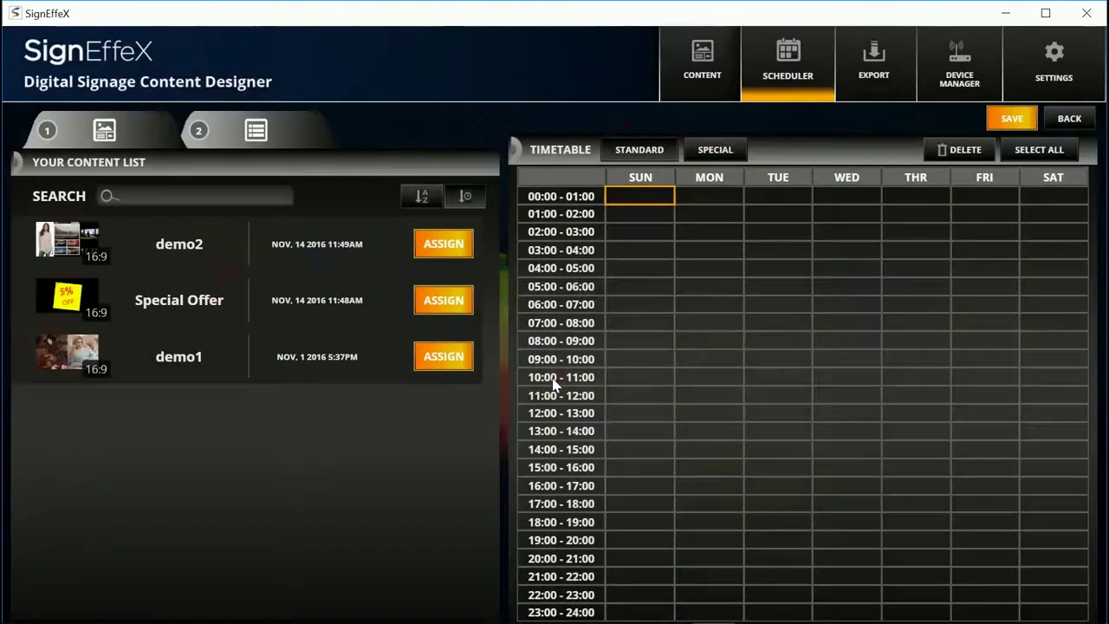
Step: Try selecting a single Monday slot, a block of slots, the Wednesday column and the 08:00 - 09:00 row in the timetable
{"action": "left_click", "coordinate": [709, 252]}
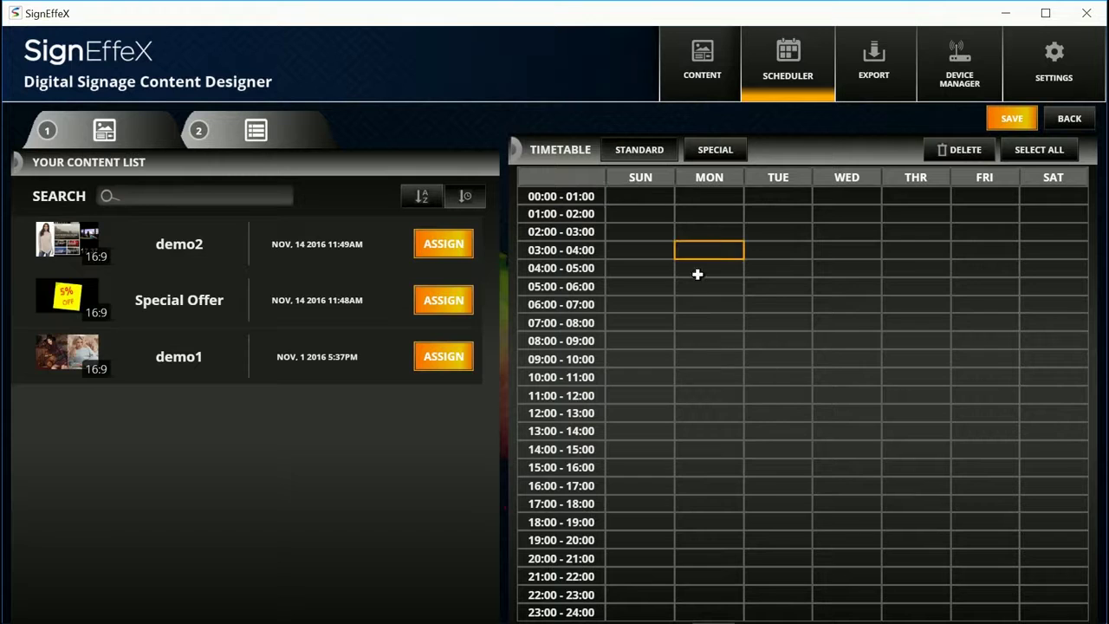
{"action": "left_click_drag", "start_coordinate": [699, 273], "coordinate": [921, 384]}
{"action": "left_click", "coordinate": [848, 177]}
{"action": "left_click", "coordinate": [573, 341]}
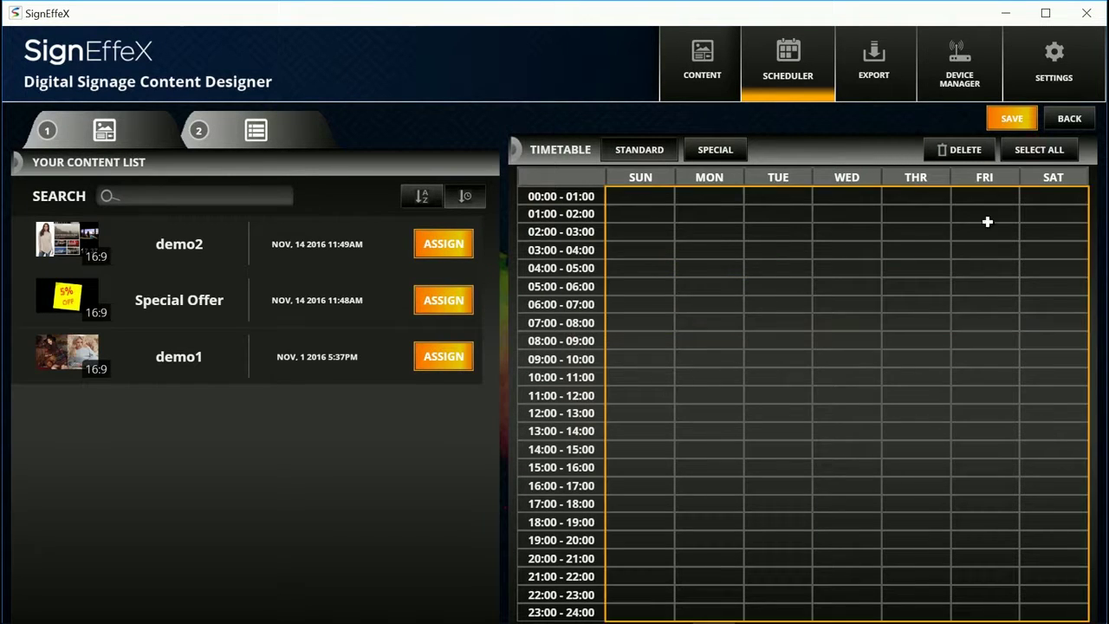
{"action": "left_click", "coordinate": [829, 329]}
Step: Assign demo1 to the 00:00 to 12:00 slots on all seven days of the standard timetable
{"action": "left_click_drag", "start_coordinate": [637, 196], "coordinate": [1066, 397]}
{"action": "left_click", "coordinate": [442, 357]}
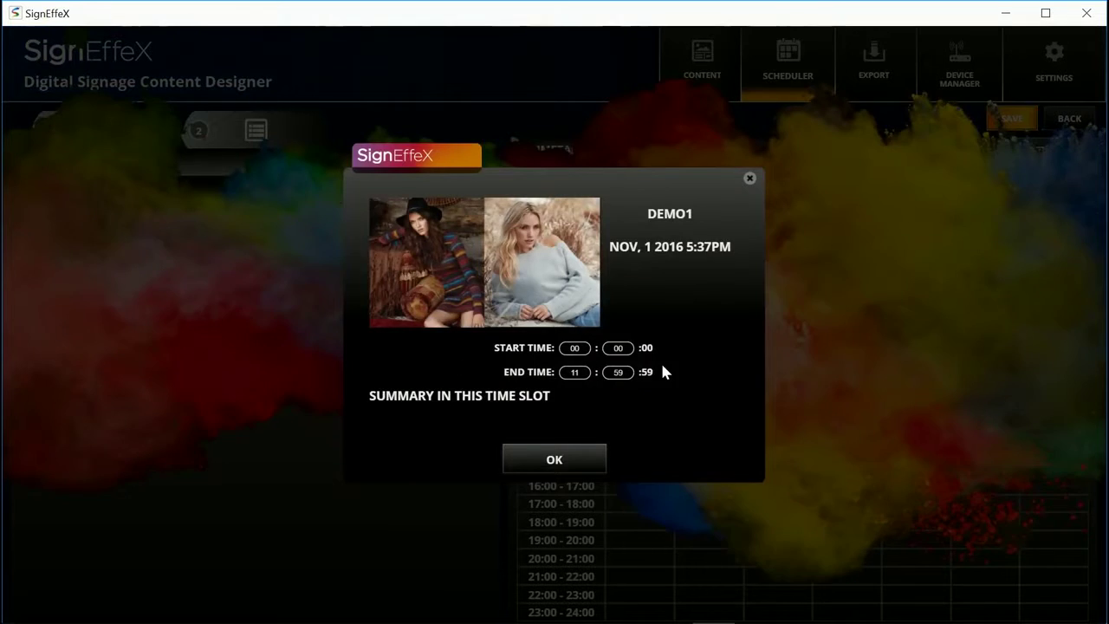
{"action": "left_click", "coordinate": [567, 450]}
Step: Assign demo2 to the 12:00 to 24:00 slots on all seven days
{"action": "left_click_drag", "start_coordinate": [615, 407], "coordinate": [1075, 613]}
{"action": "left_click", "coordinate": [444, 244]}
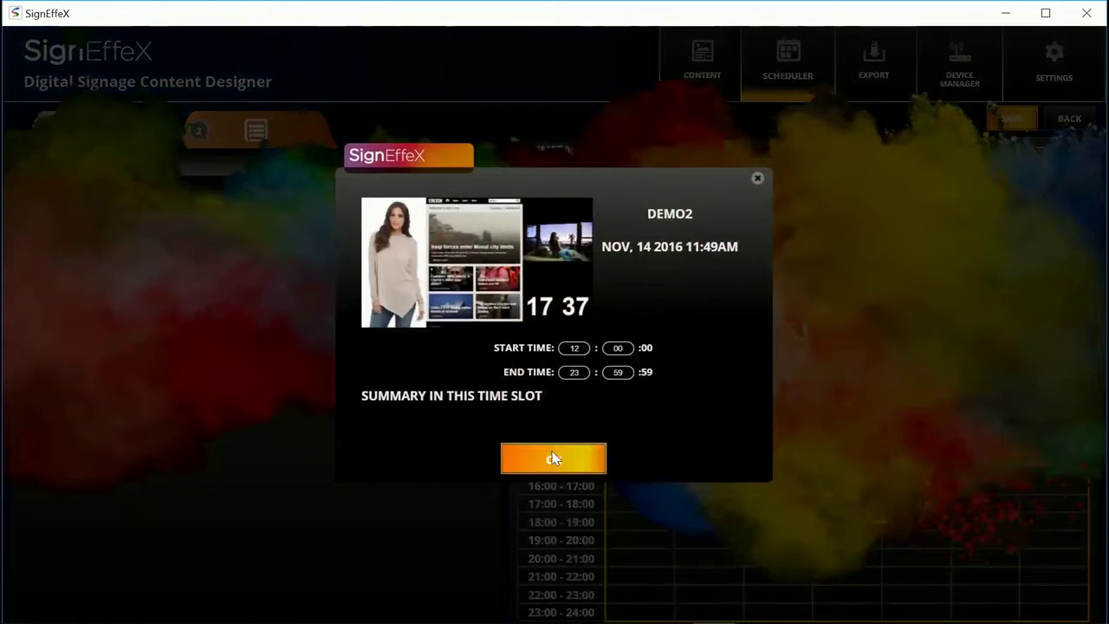
{"action": "left_click", "coordinate": [554, 454]}
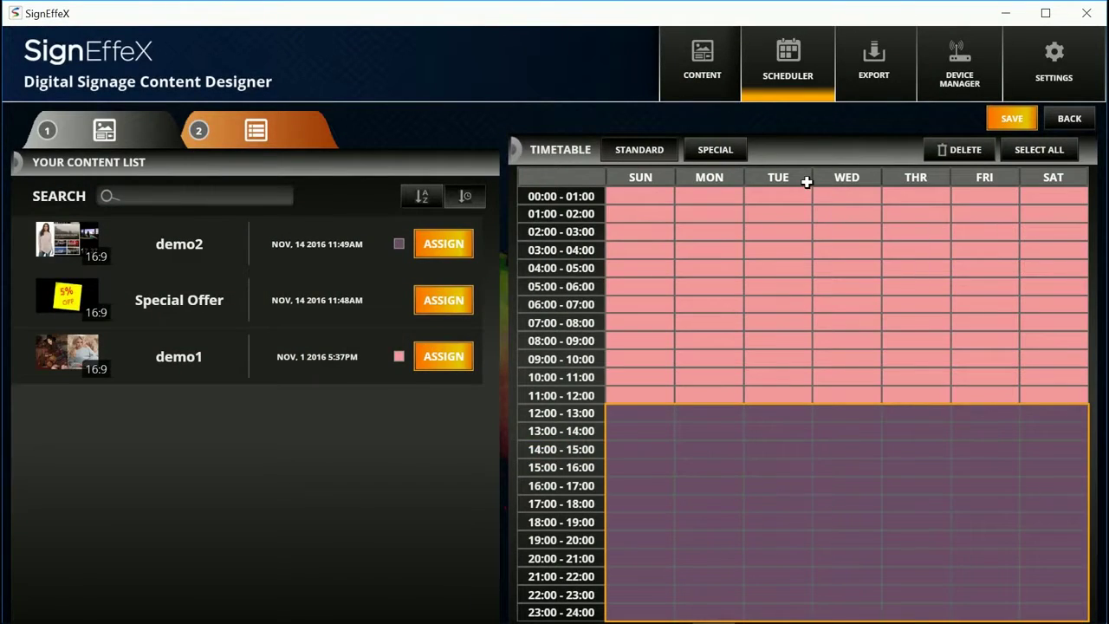
Step: Assign Special Offer as a special event from 2016/11/15 to 2016/11/16, 09:00 to 18:00, and review the schedule summary
{"action": "left_click", "coordinate": [716, 149]}
{"action": "left_click", "coordinate": [741, 227]}
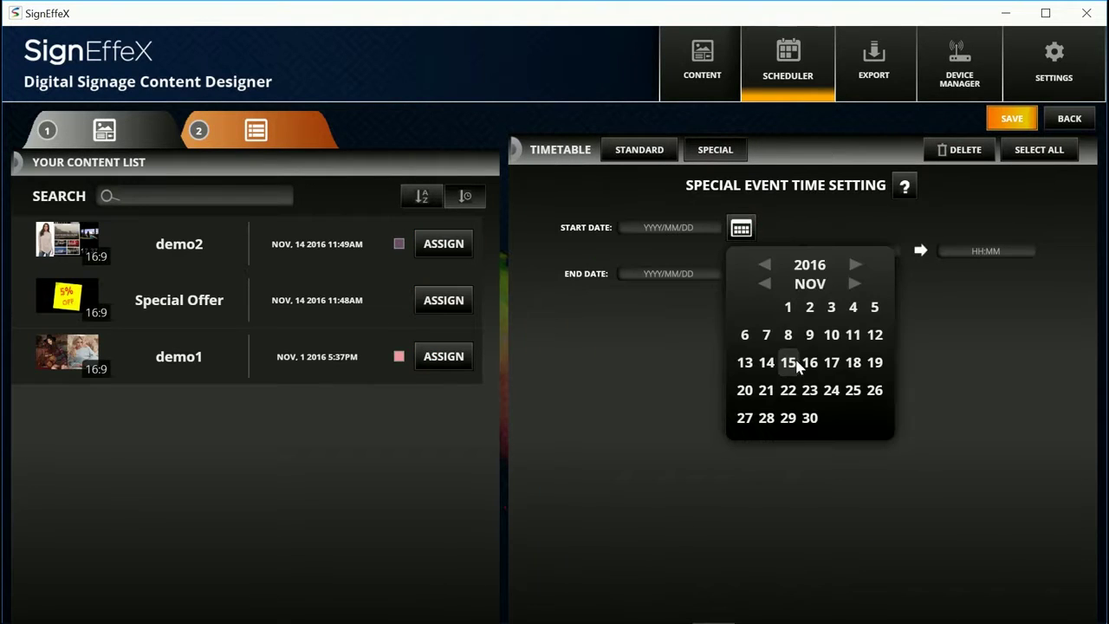
{"action": "left_click", "coordinate": [790, 364]}
{"action": "left_click", "coordinate": [741, 273]}
{"action": "left_click", "coordinate": [807, 408]}
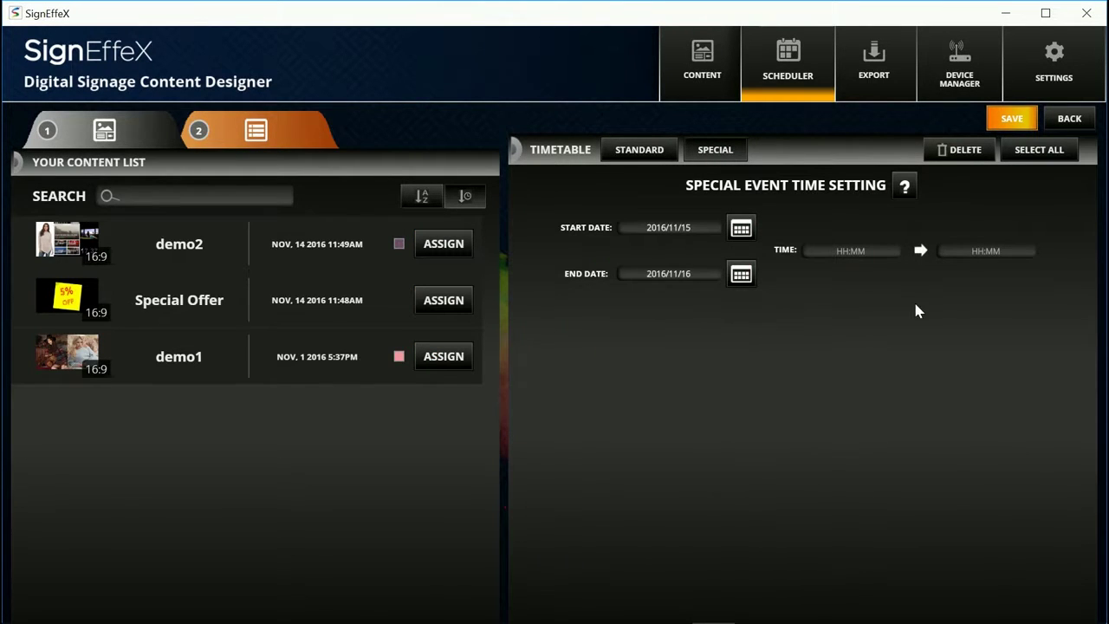
{"action": "type", "text": "1800"}
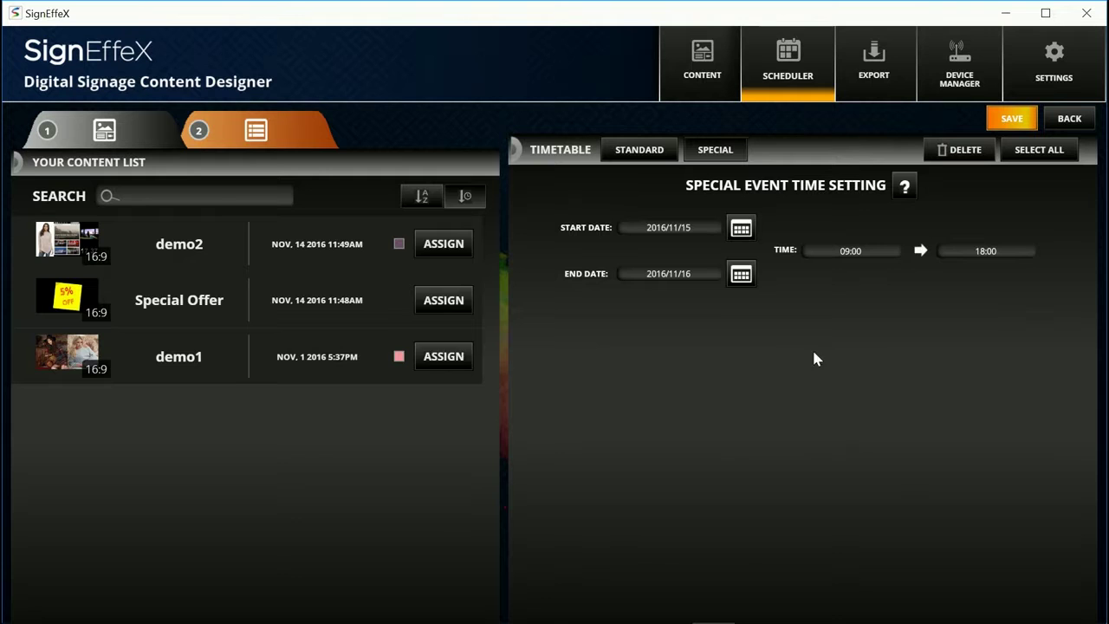
{"action": "left_click", "coordinate": [443, 299]}
{"action": "left_click", "coordinate": [271, 134]}
{"action": "scroll", "coordinate": [121, 232], "scroll_direction": "down", "scroll_amount": 2}
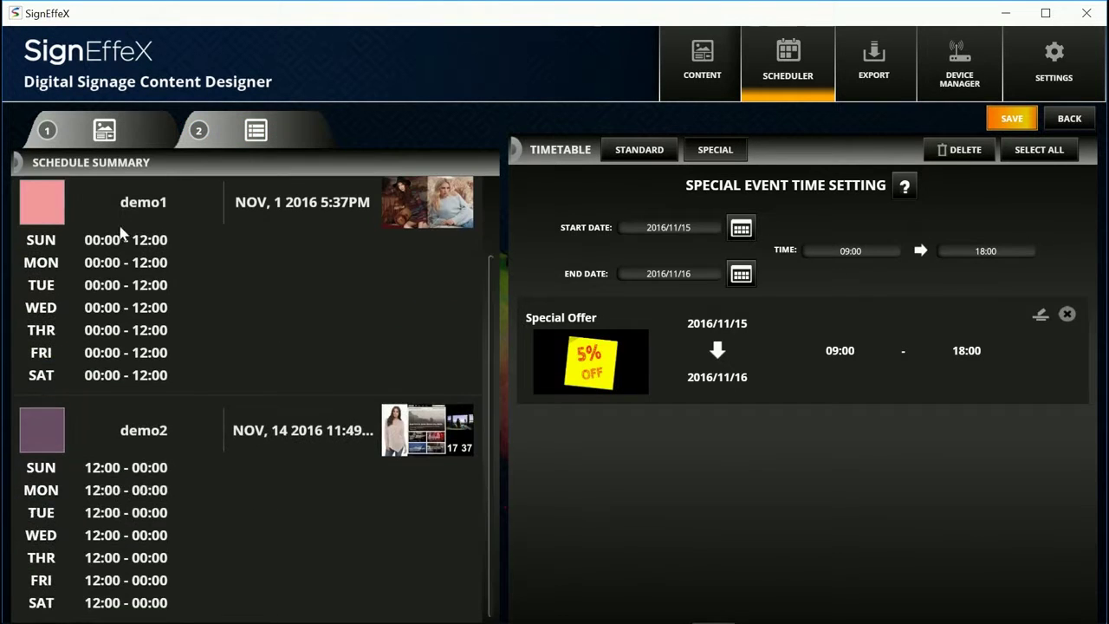
Step: Delete the assignments in the 11:00 to 13:00 slots on all days of the standard timetable
{"action": "left_click", "coordinate": [640, 149]}
{"action": "left_click_drag", "start_coordinate": [639, 396], "coordinate": [1081, 410]}
{"action": "left_click", "coordinate": [970, 151]}
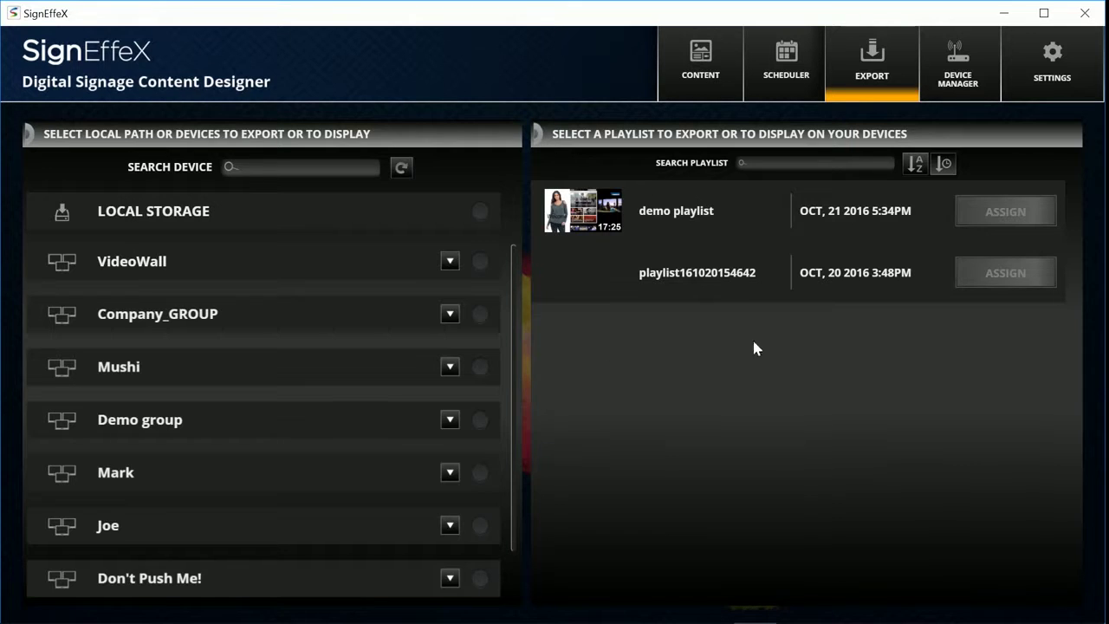
Step: Assign the demo playlist to the Demo group and select individual devices in another group
{"action": "left_click", "coordinate": [449, 260]}
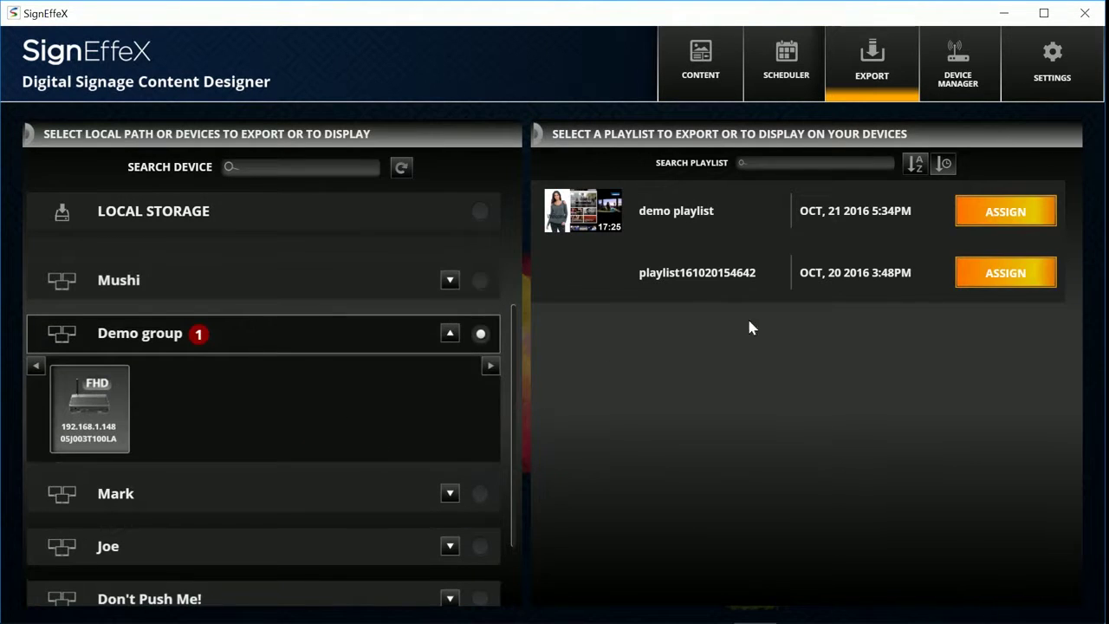
{"action": "left_click", "coordinate": [986, 217]}
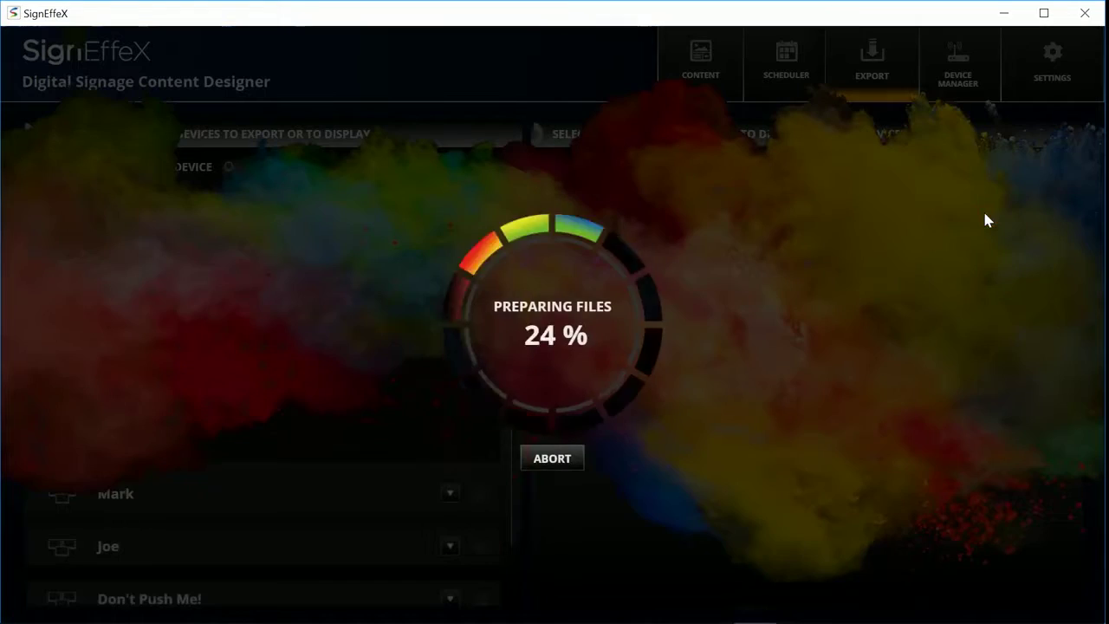
{"action": "left_click", "coordinate": [549, 390]}
{"action": "left_click", "coordinate": [372, 404]}
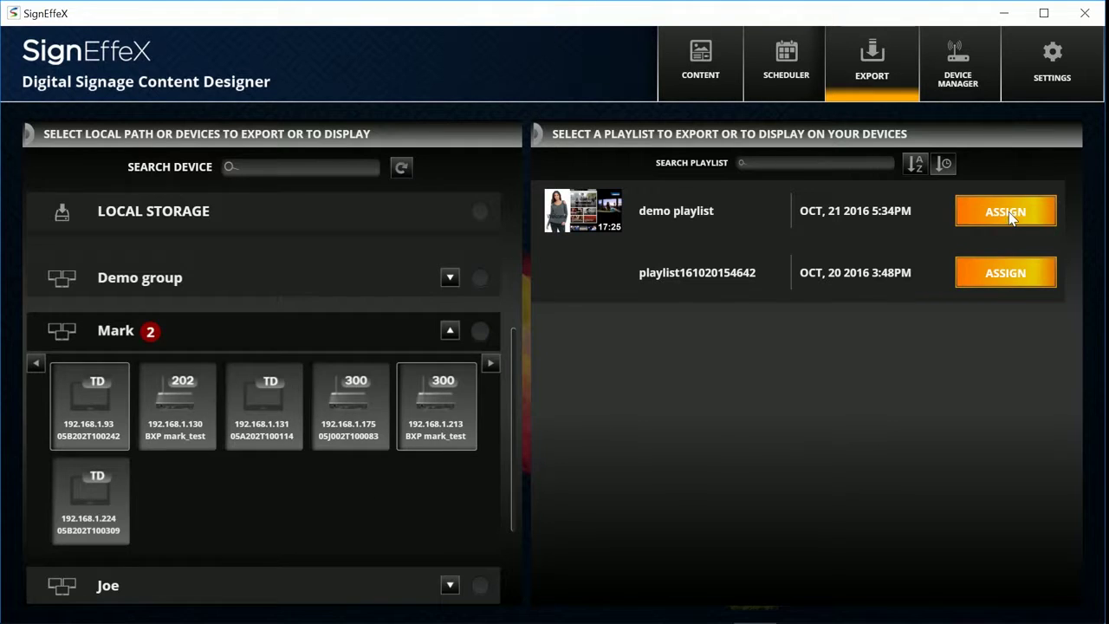
Step: Export the demo playlist to local storage, using the Desktop folder as the destination
{"action": "left_click", "coordinate": [480, 219]}
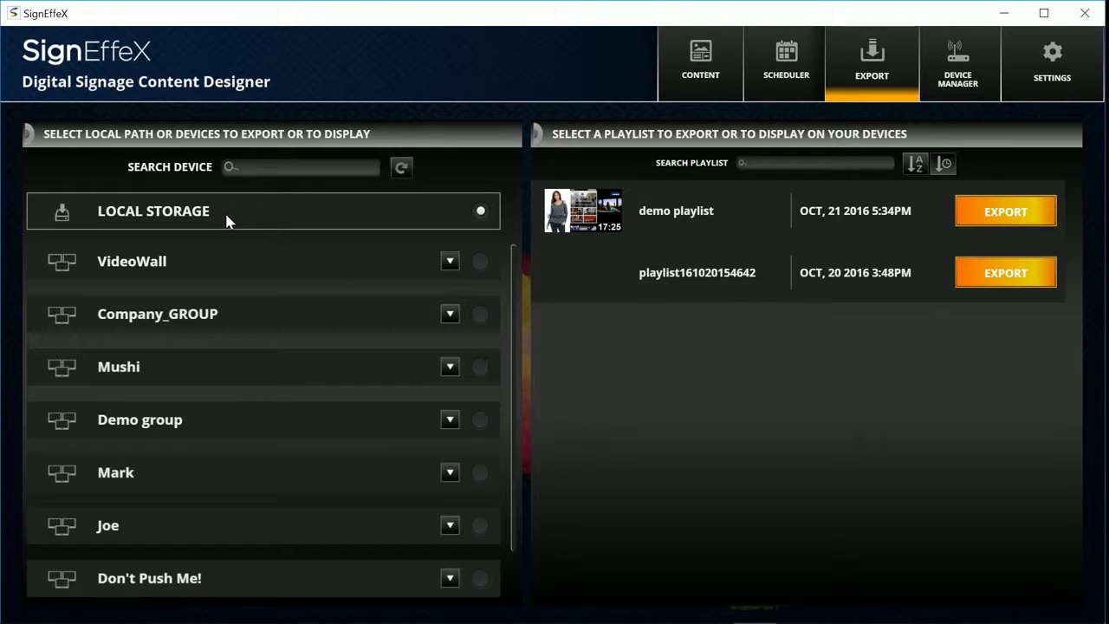
{"action": "left_click", "coordinate": [1006, 212]}
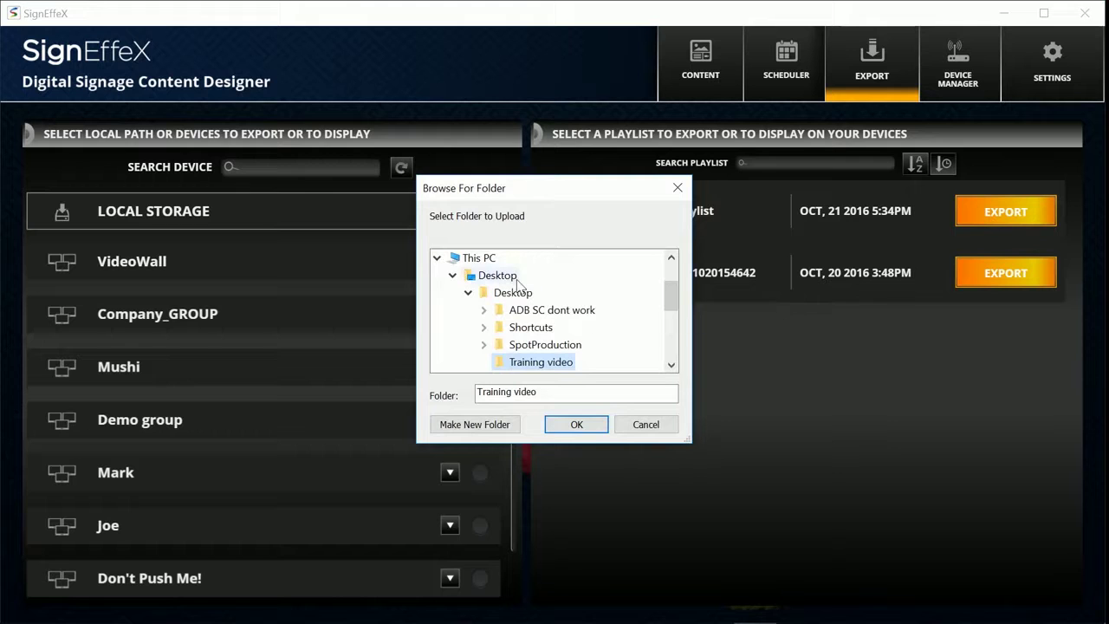
{"action": "left_click", "coordinate": [511, 277]}
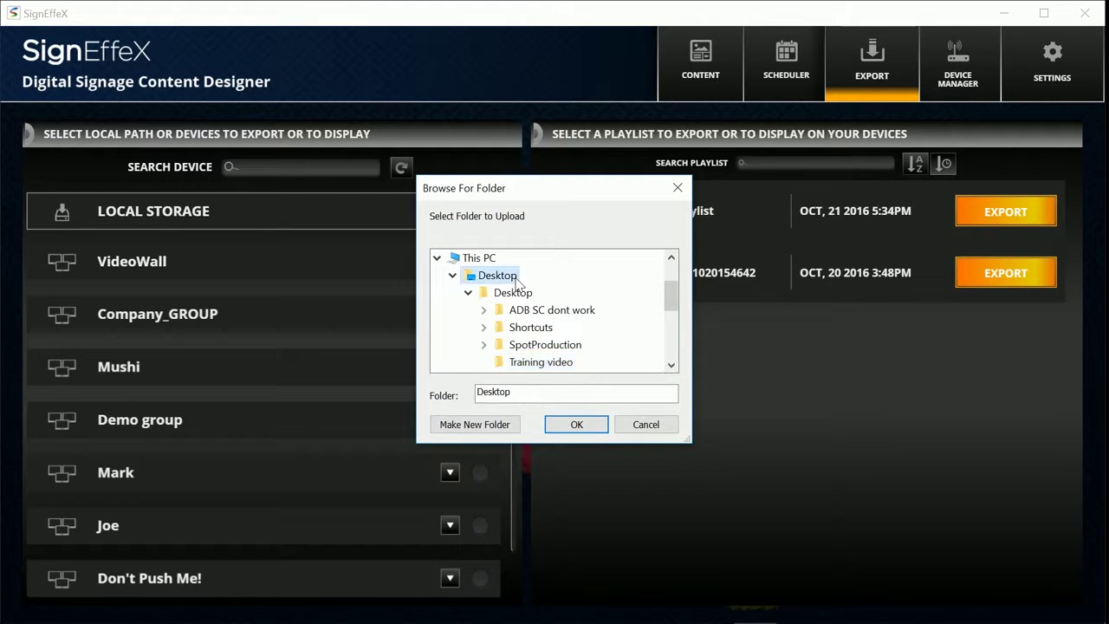
{"action": "left_click", "coordinate": [576, 424]}
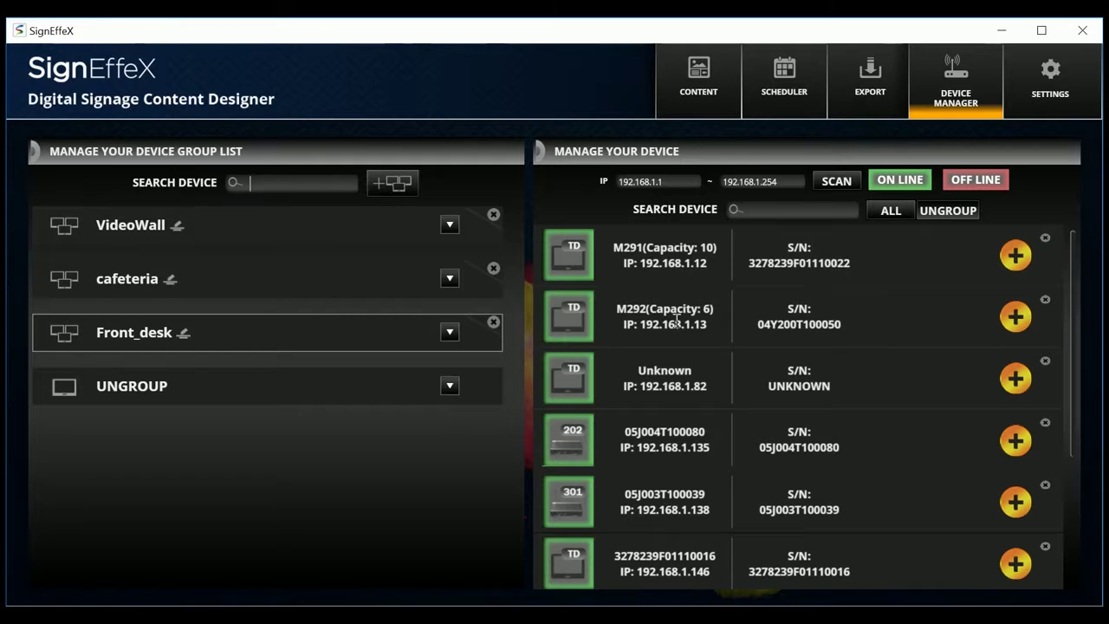
Step: Scan the IP range for devices, and search the device group list for "video" before clearing the search
{"action": "left_click", "coordinate": [828, 183]}
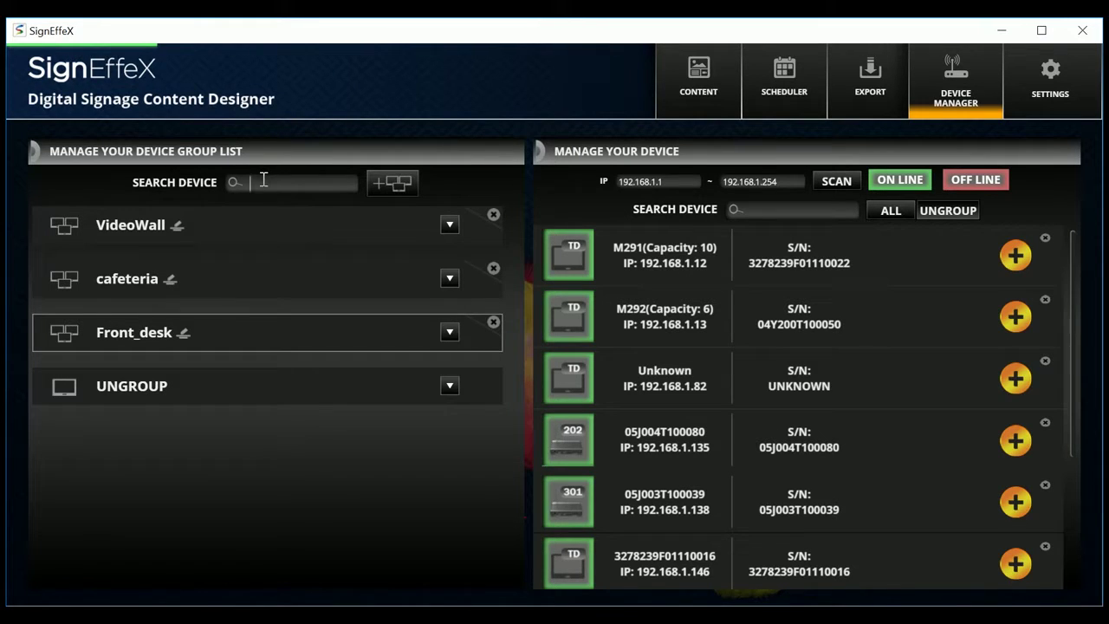
{"action": "type", "text": "video"}
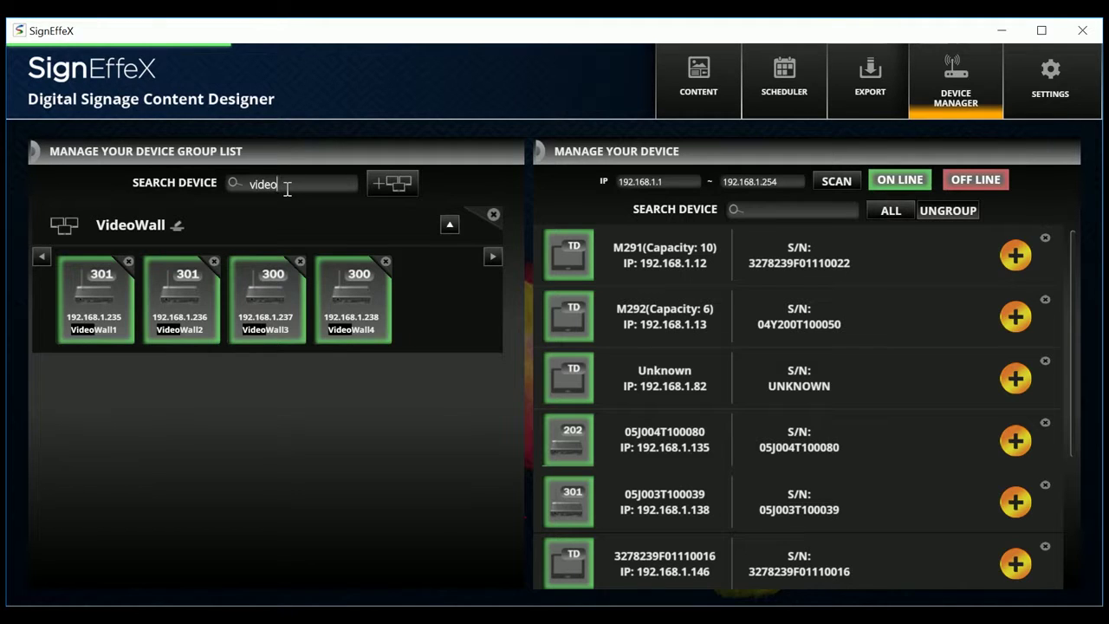
{"action": "key", "text": "BackSpace"}
{"action": "key", "text": "BackSpace"}
{"action": "key", "text": "BackSpace"}
{"action": "key", "text": "BackSpace"}
{"action": "key", "text": "BackSpace"}
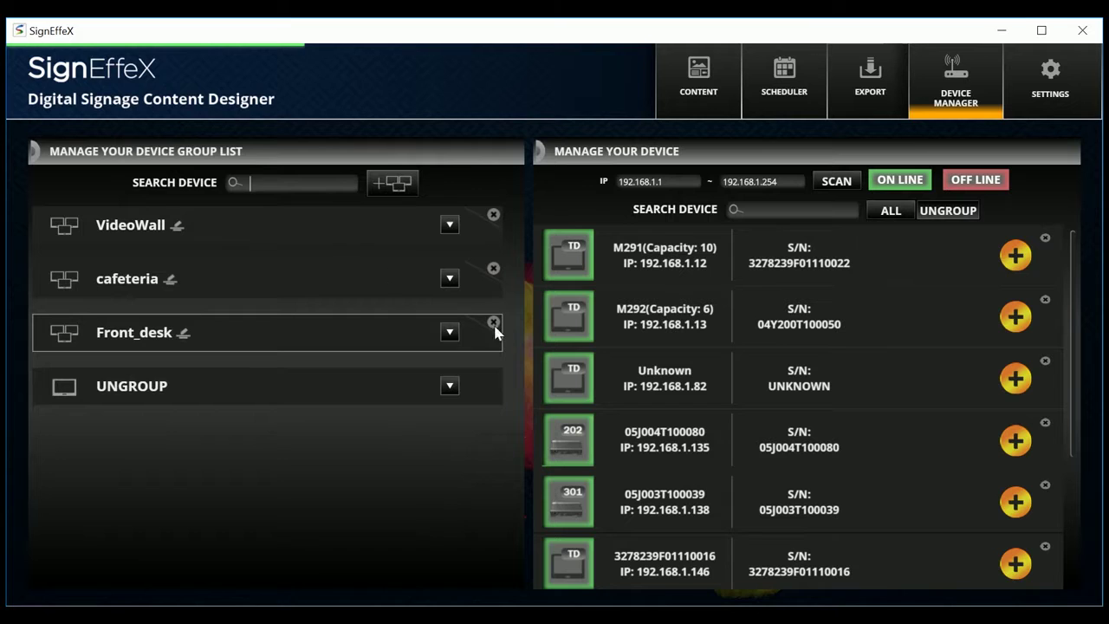
Step: Show all devices in the device list and switch it back to only the ungrouped ones
{"action": "left_click", "coordinate": [890, 214]}
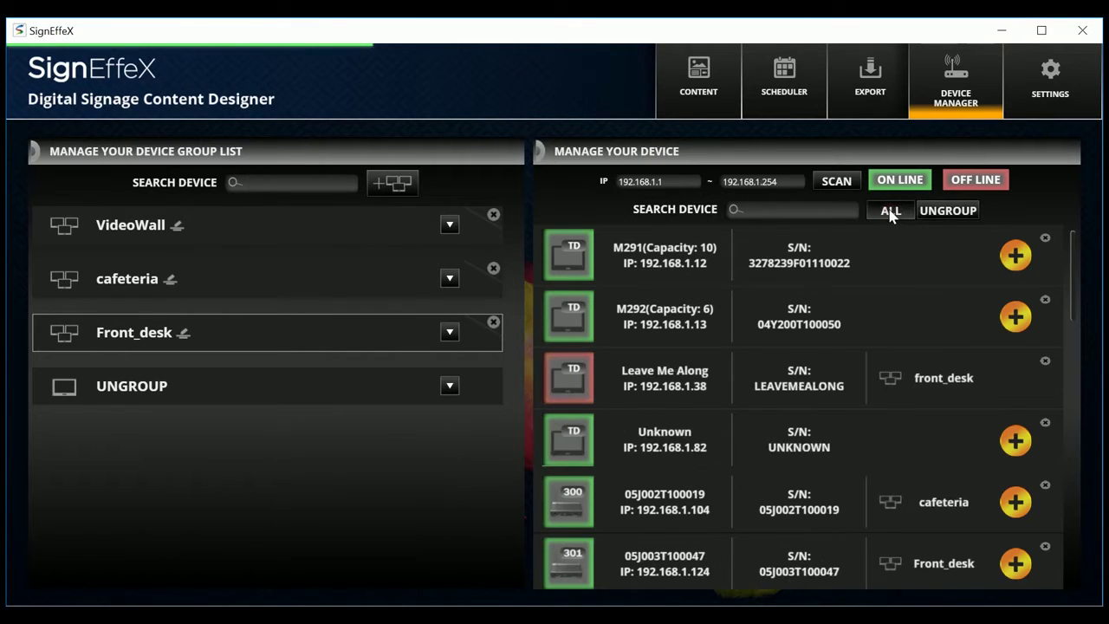
{"action": "left_click", "coordinate": [947, 214]}
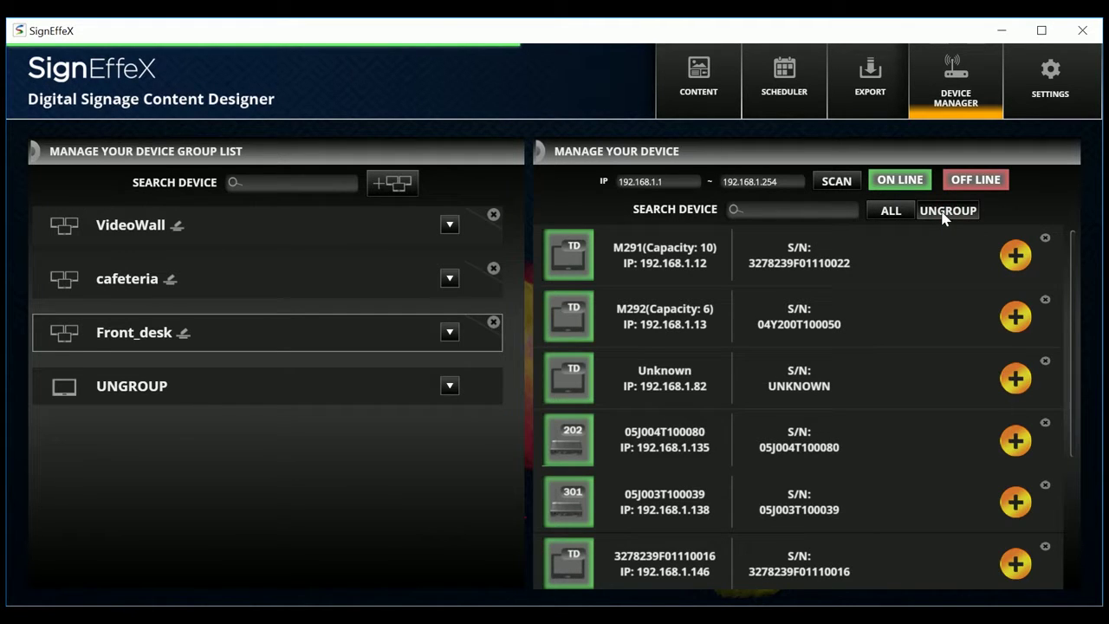
Step: Create a new device group named "demo"
{"action": "left_click", "coordinate": [394, 184]}
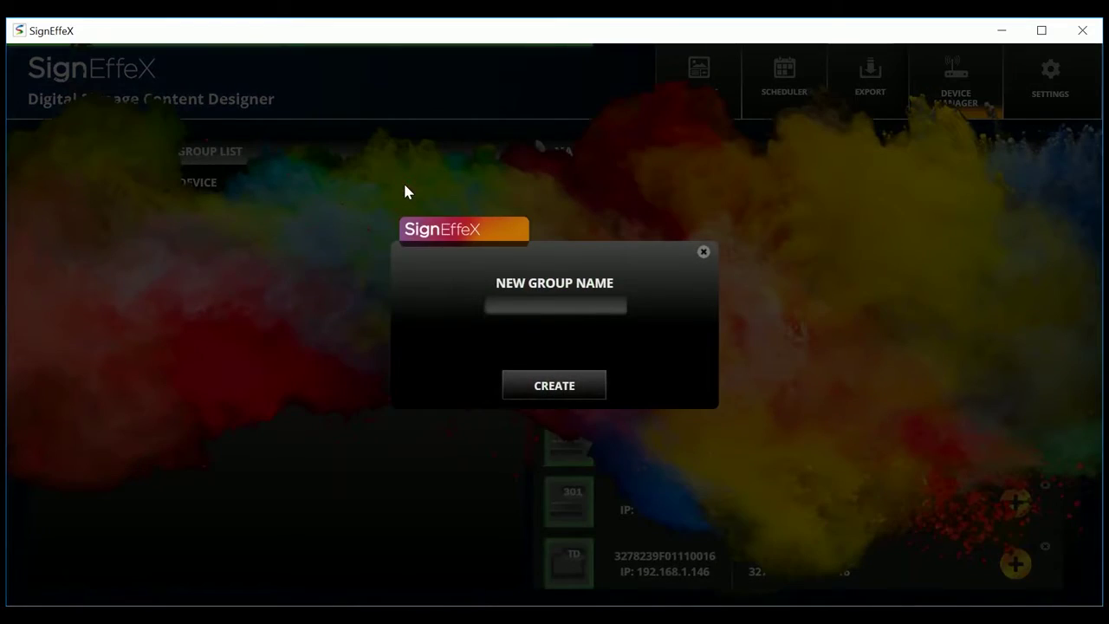
{"action": "left_click", "coordinate": [509, 301]}
{"action": "type", "text": "demo"}
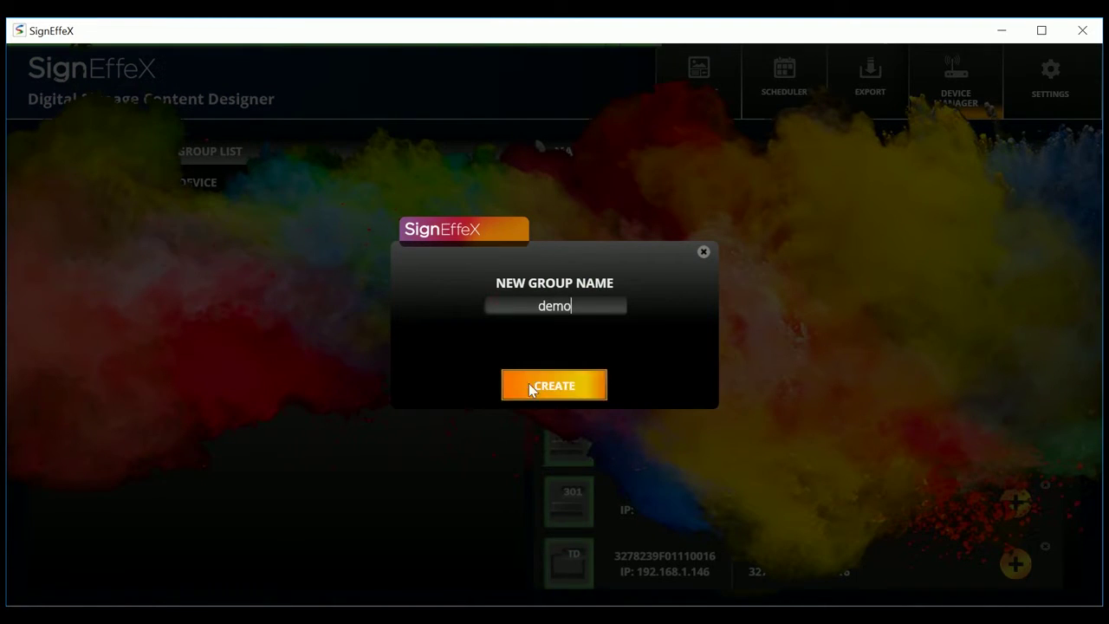